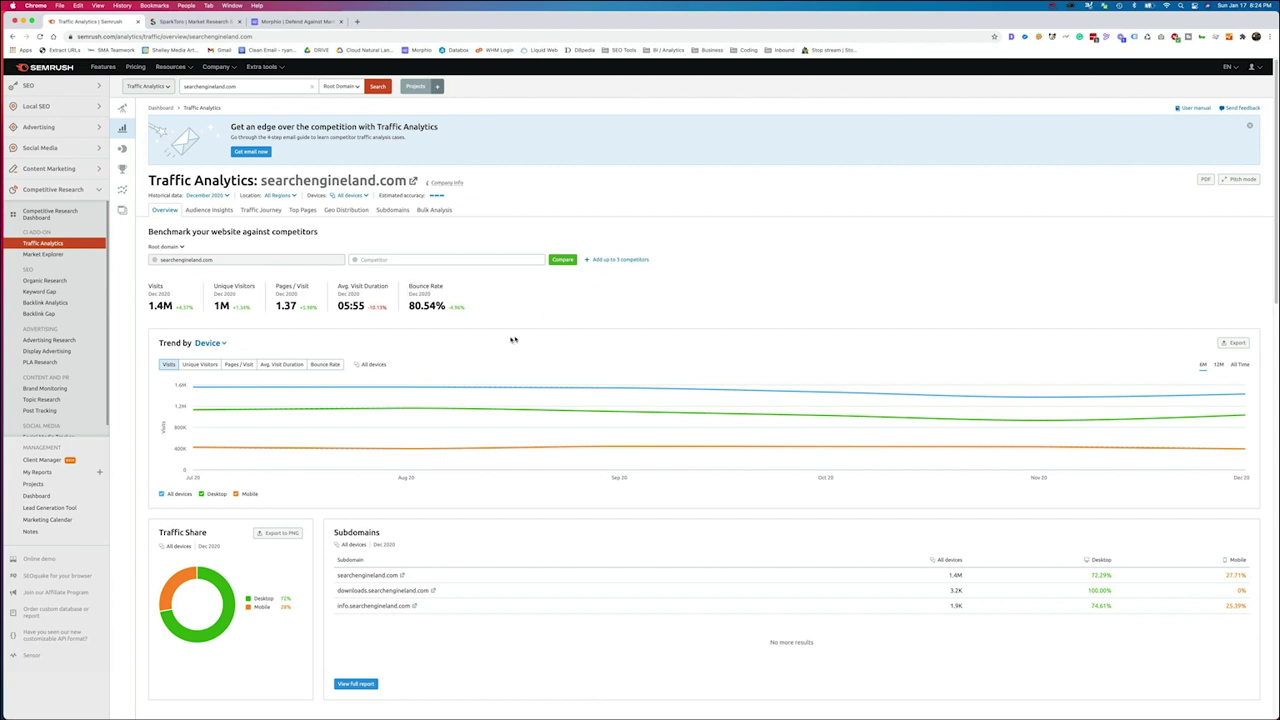
Review the traffic overview for searchengineland.com and open its Audience Insights report.
{"action": "scroll", "coordinate": [250, 415], "scroll_direction": "down", "scroll_amount": 1}
{"action": "scroll", "coordinate": [414, 363], "scroll_direction": "down", "scroll_amount": 2}
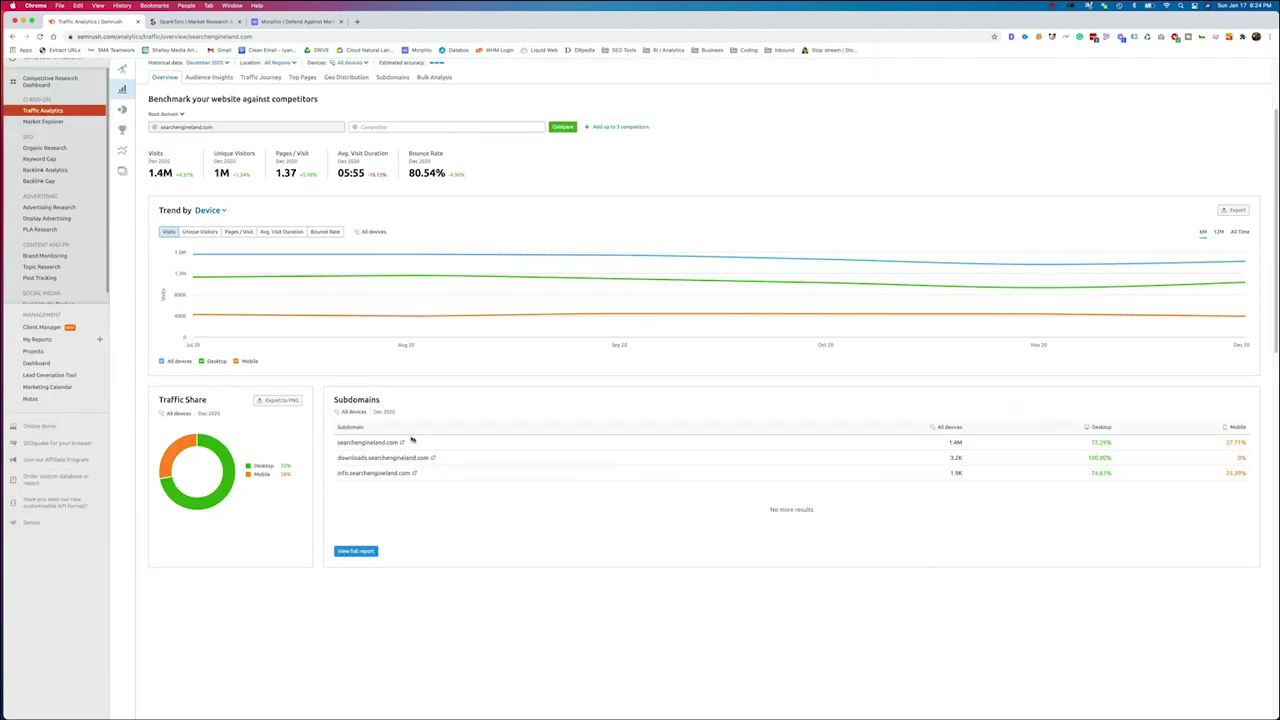
{"action": "scroll", "coordinate": [400, 465], "scroll_direction": "up", "scroll_amount": 2}
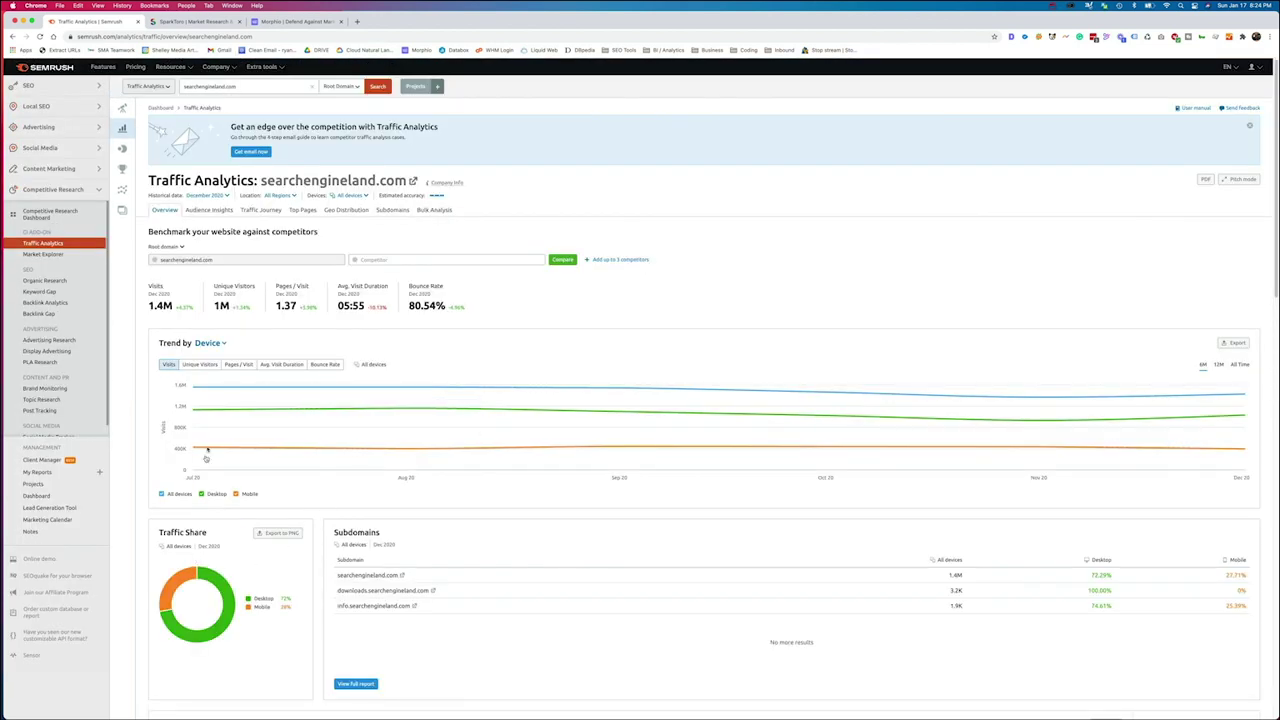
{"action": "left_click", "coordinate": [210, 210]}
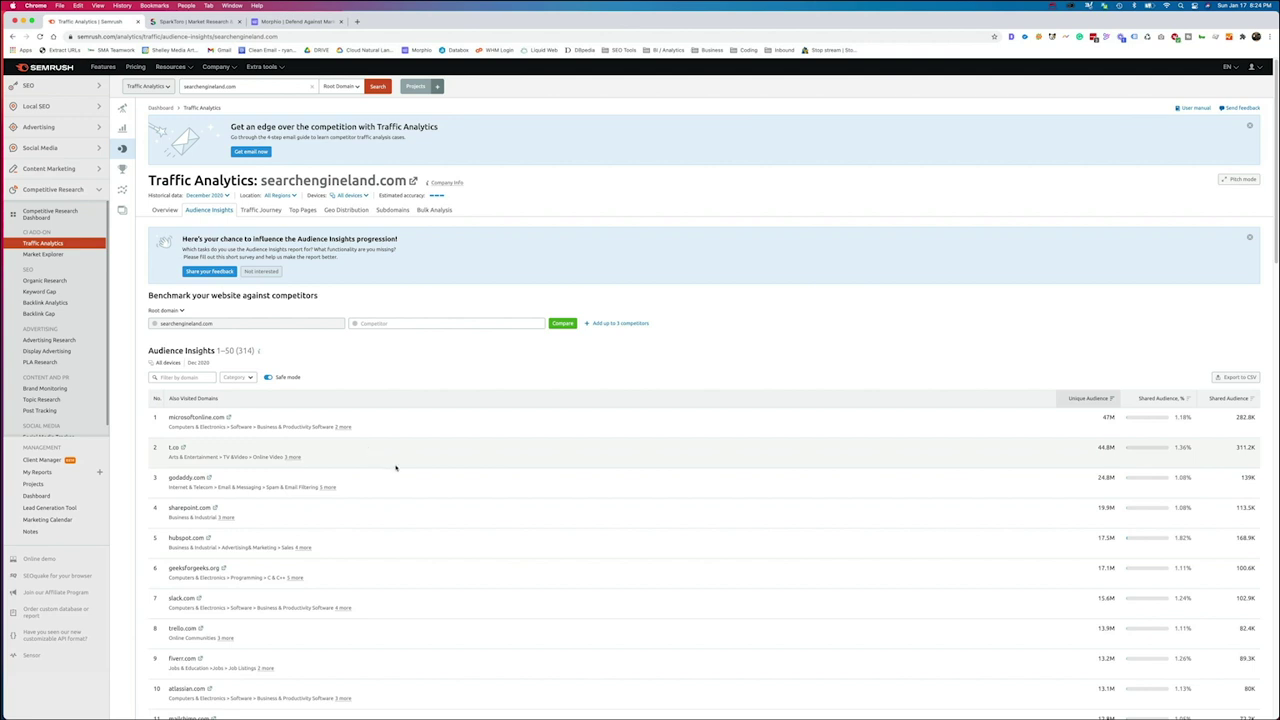
Open the Traffic Journey report for searchengineland.com and examine its traffic sources, top destinations and journey details.
{"action": "left_click", "coordinate": [260, 210]}
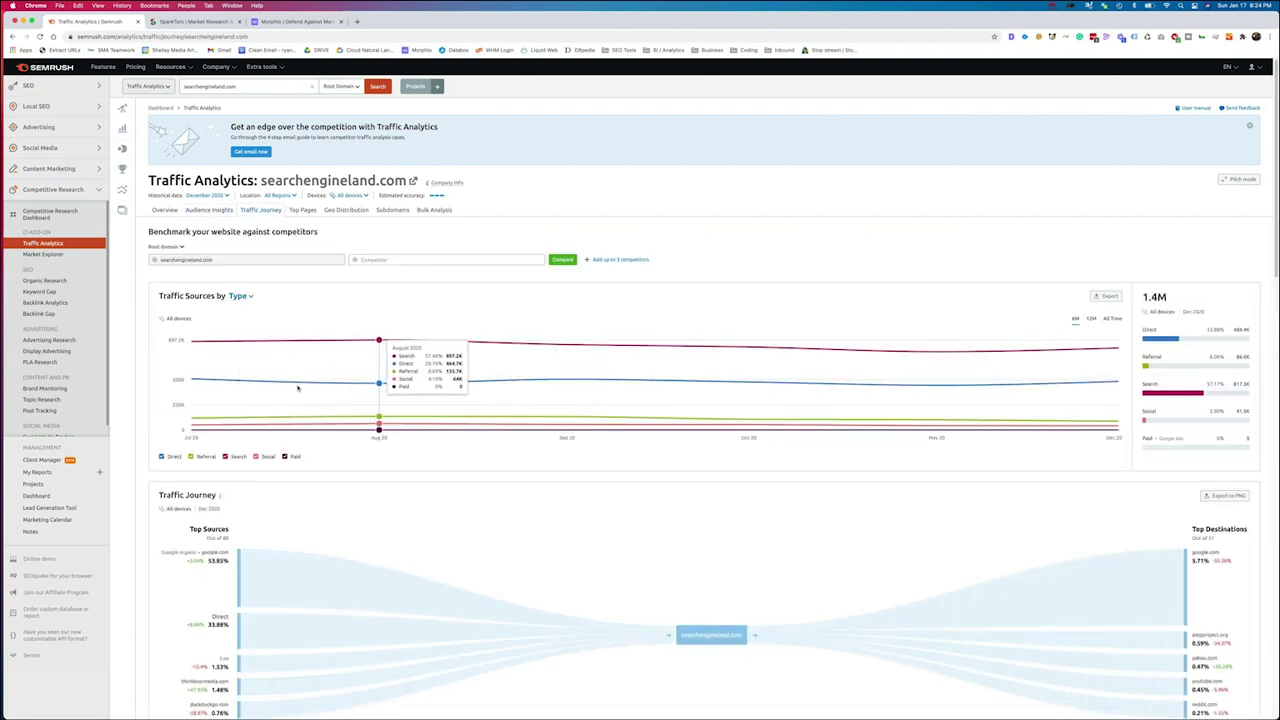
{"action": "scroll", "coordinate": [297, 388], "scroll_direction": "down", "scroll_amount": 1}
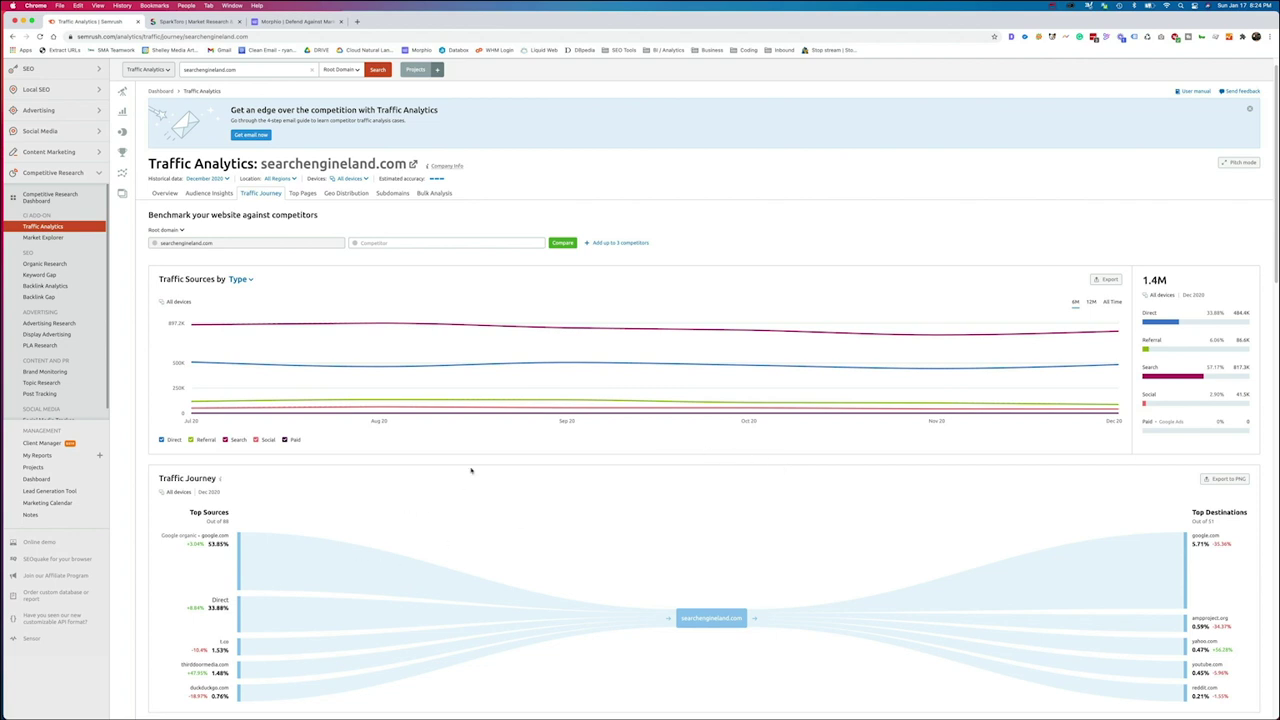
{"action": "scroll", "coordinate": [414, 460], "scroll_direction": "down", "scroll_amount": 5}
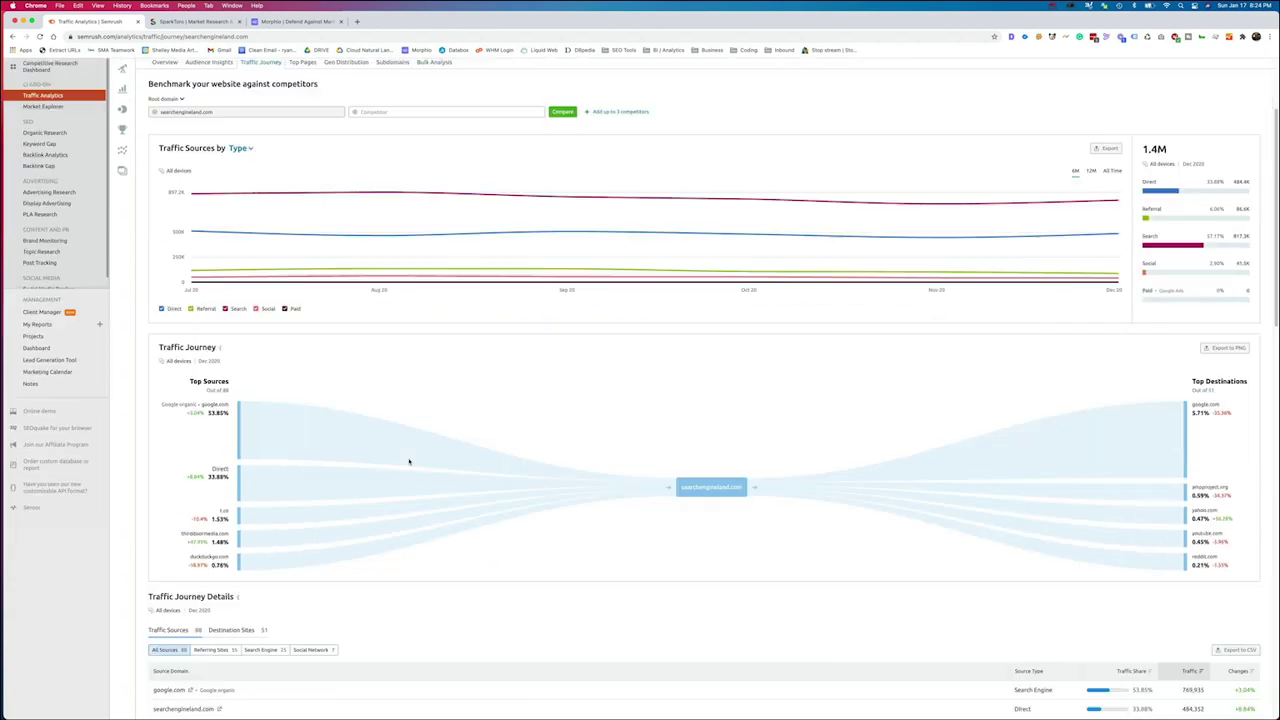
{"action": "scroll", "coordinate": [409, 461], "scroll_direction": "down", "scroll_amount": 1}
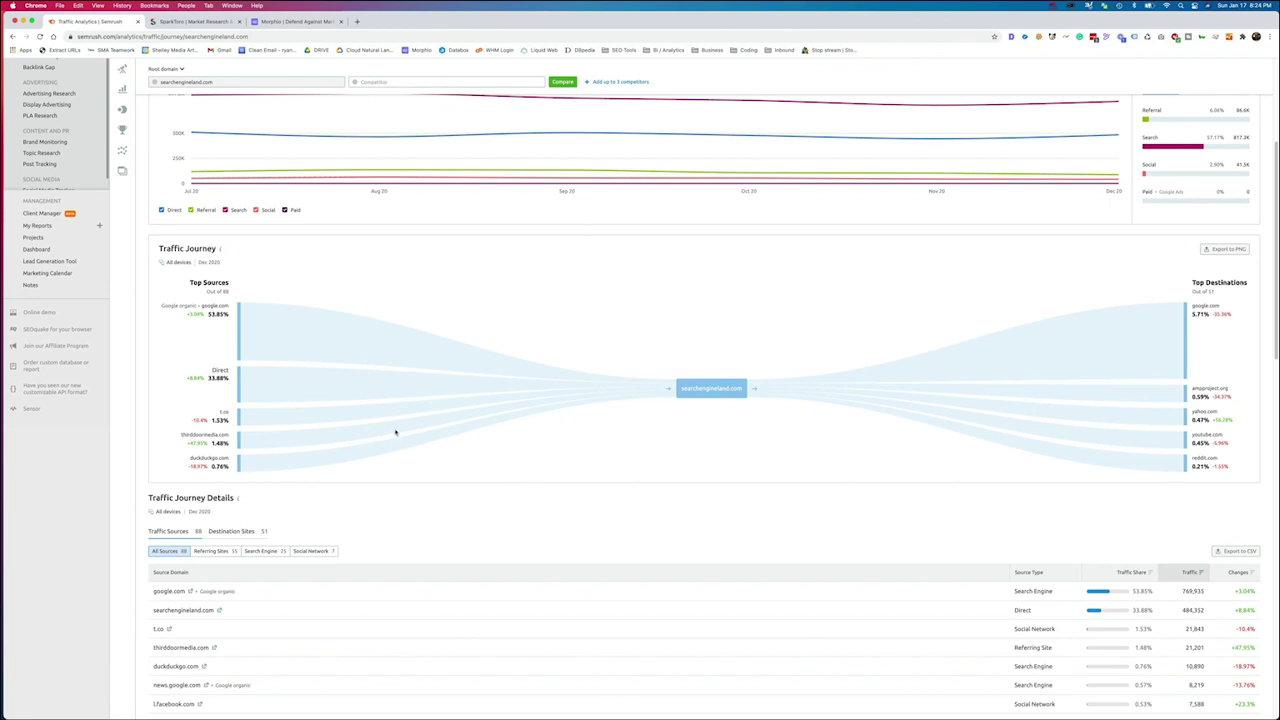
{"action": "scroll", "coordinate": [395, 432], "scroll_direction": "up", "scroll_amount": 2}
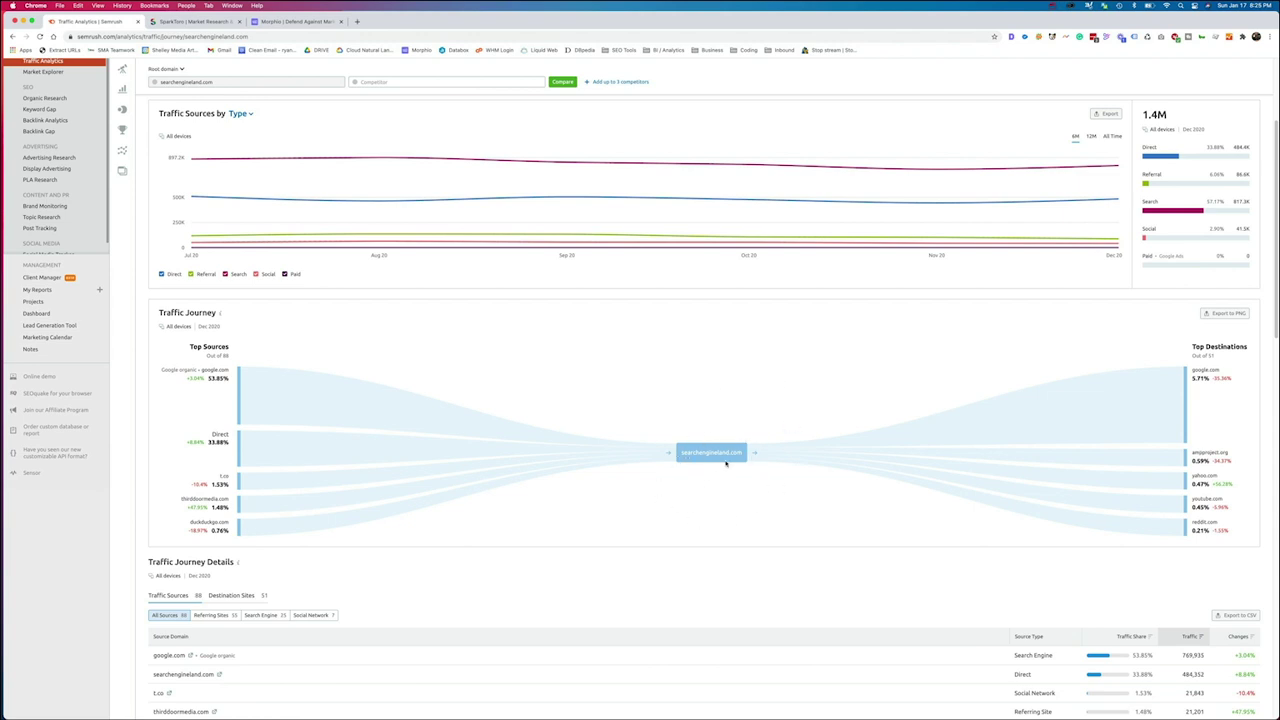
{"action": "scroll", "coordinate": [626, 437], "scroll_direction": "up", "scroll_amount": 4}
{"action": "scroll", "coordinate": [625, 437], "scroll_direction": "down", "scroll_amount": 1}
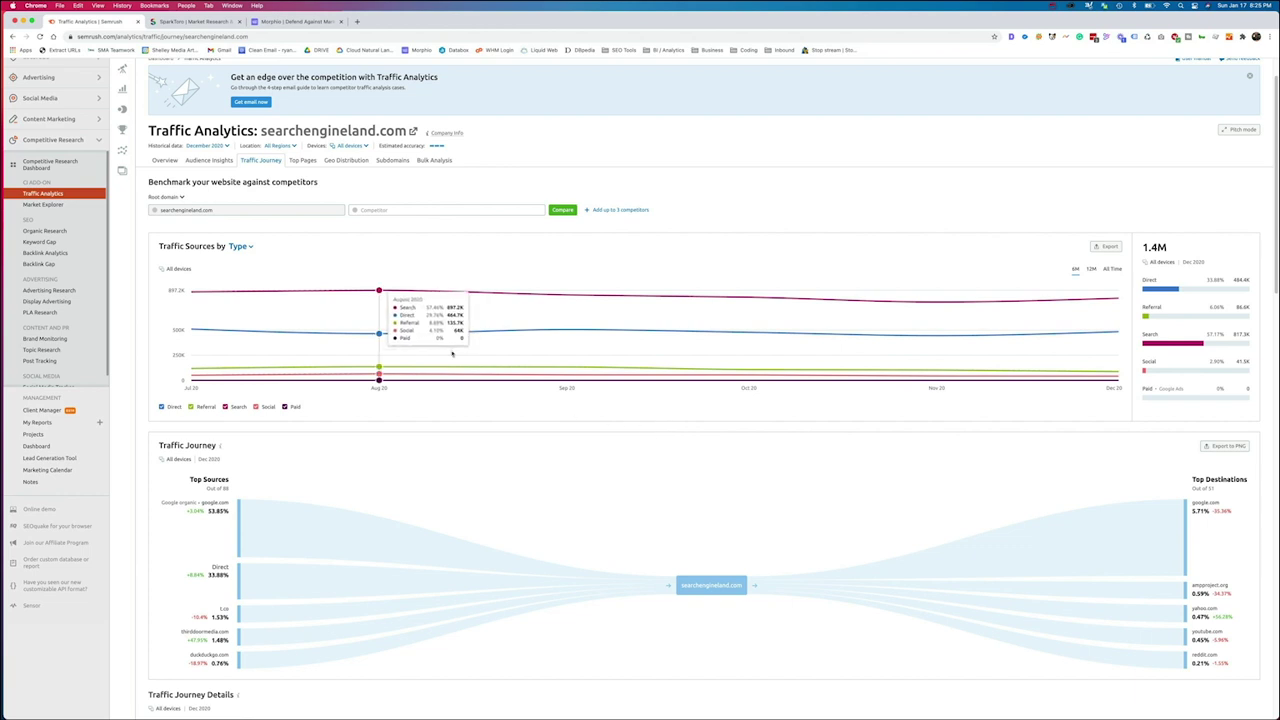
Look through the Top Pages, Geo Distribution and Bulk Analysis reports for searchengineland.com.
{"action": "left_click", "coordinate": [294, 160]}
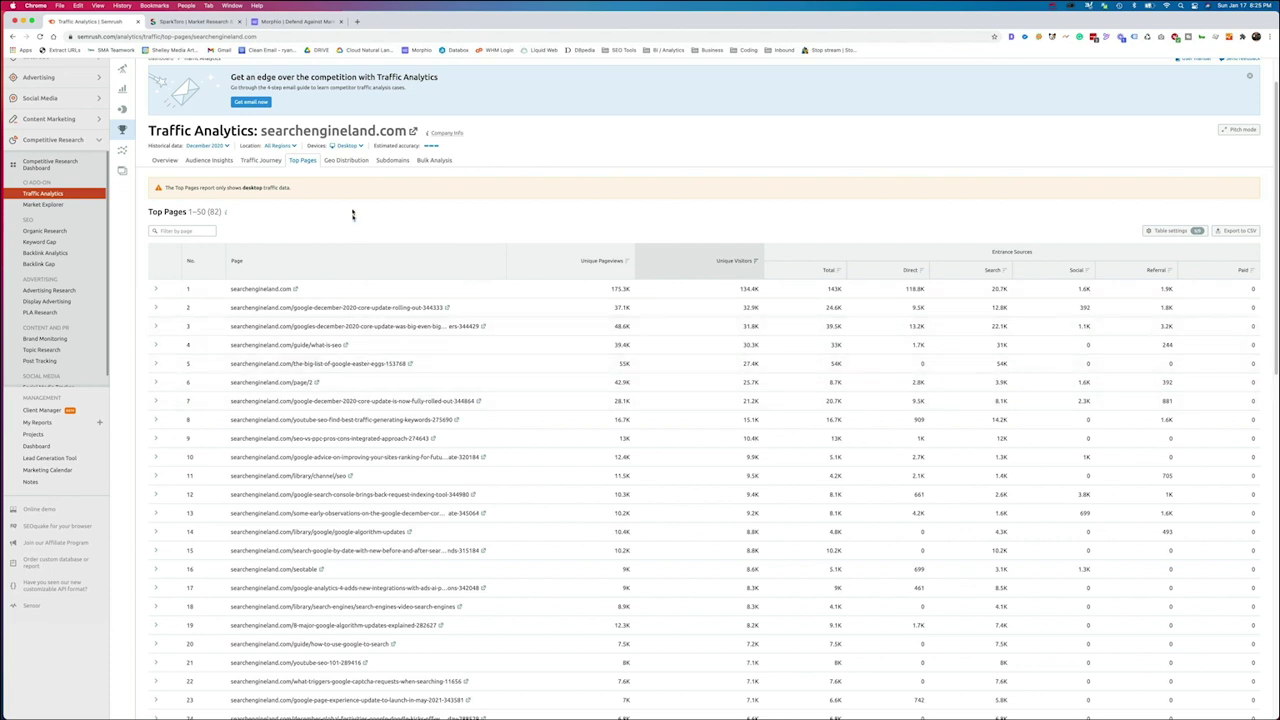
{"action": "left_click", "coordinate": [353, 165]}
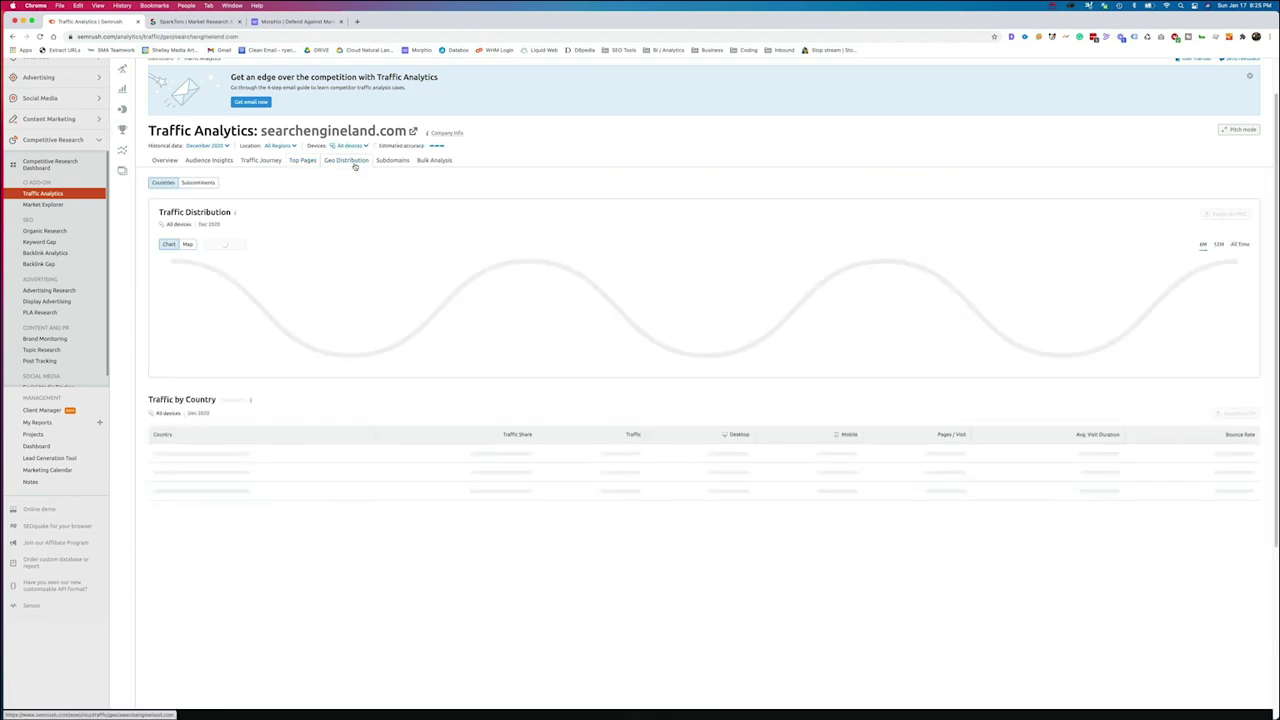
{"action": "left_click", "coordinate": [430, 161]}
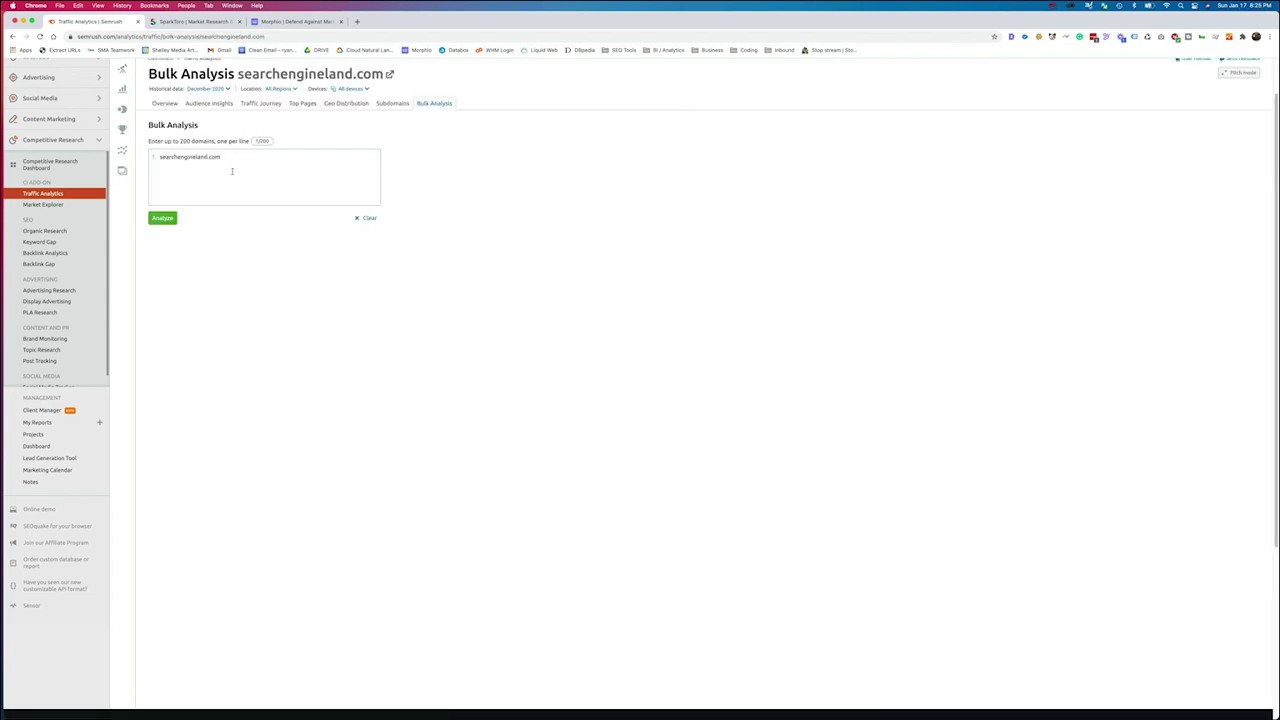
{"action": "scroll", "coordinate": [240, 175], "scroll_direction": "up", "scroll_amount": 2}
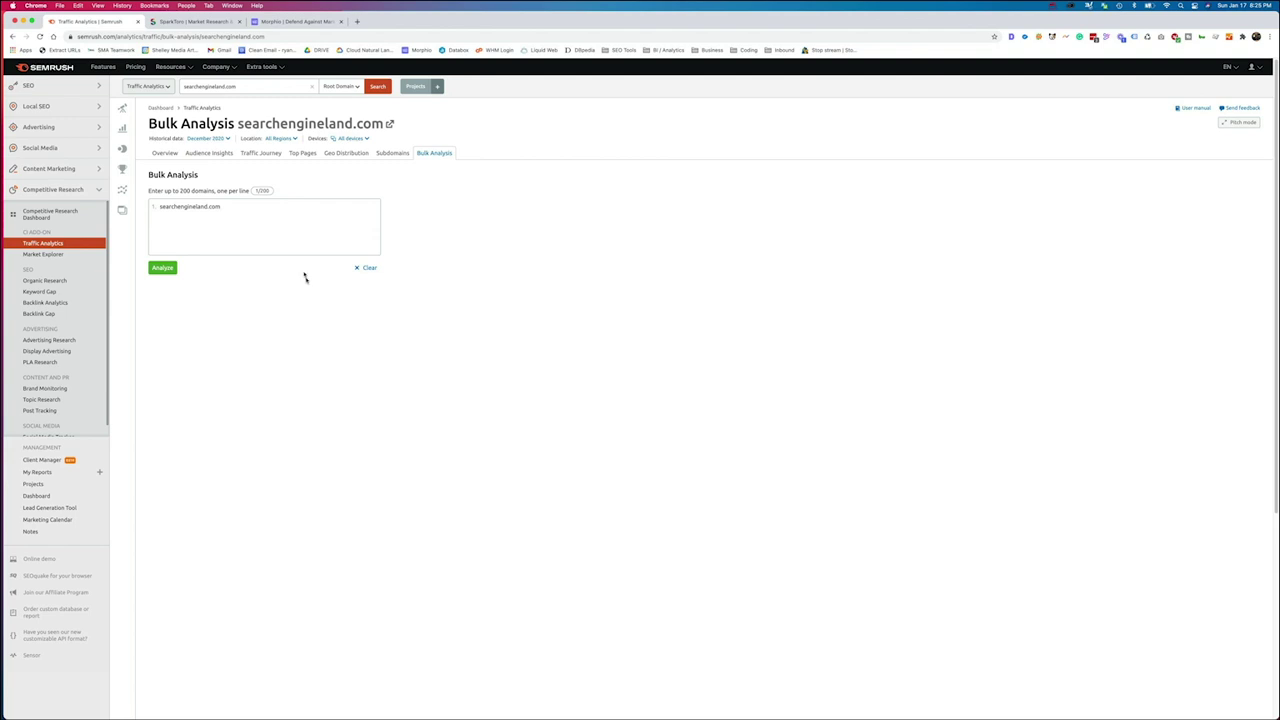
{"action": "left_click", "coordinate": [175, 157]}
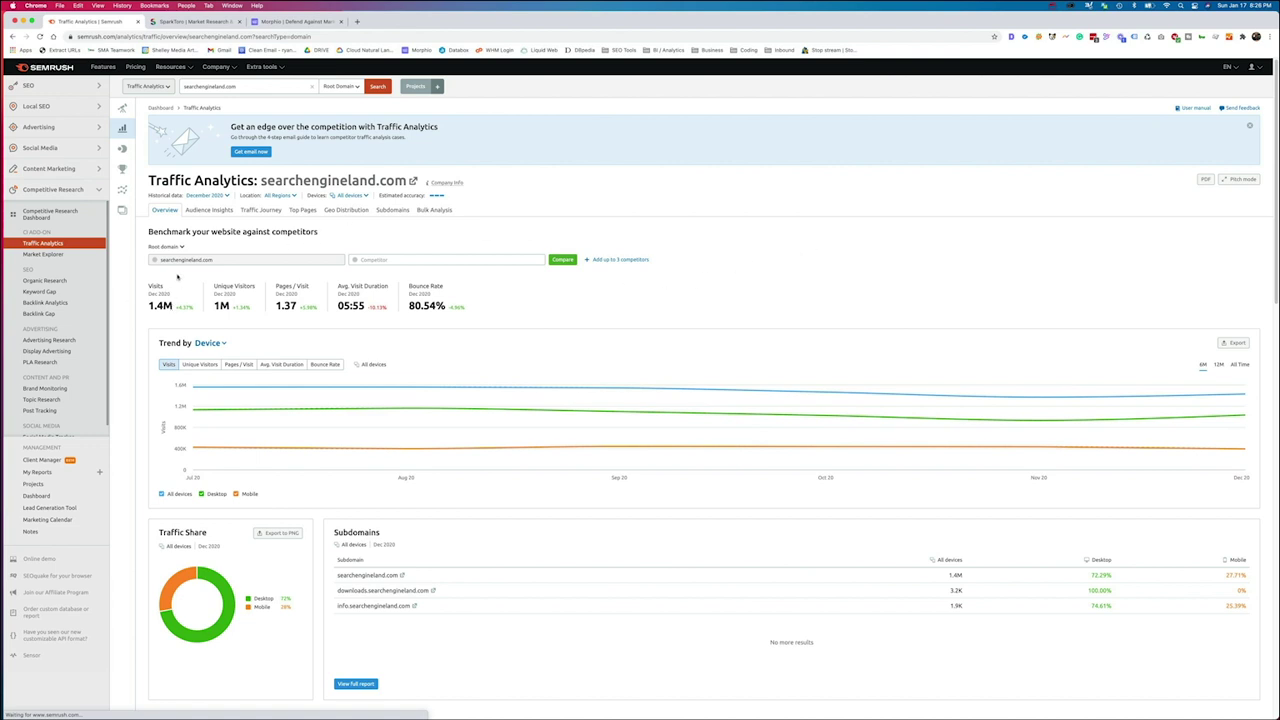
{"action": "left_click", "coordinate": [374, 259]}
{"action": "type", "text": "https://www.seroundtable.com/"}
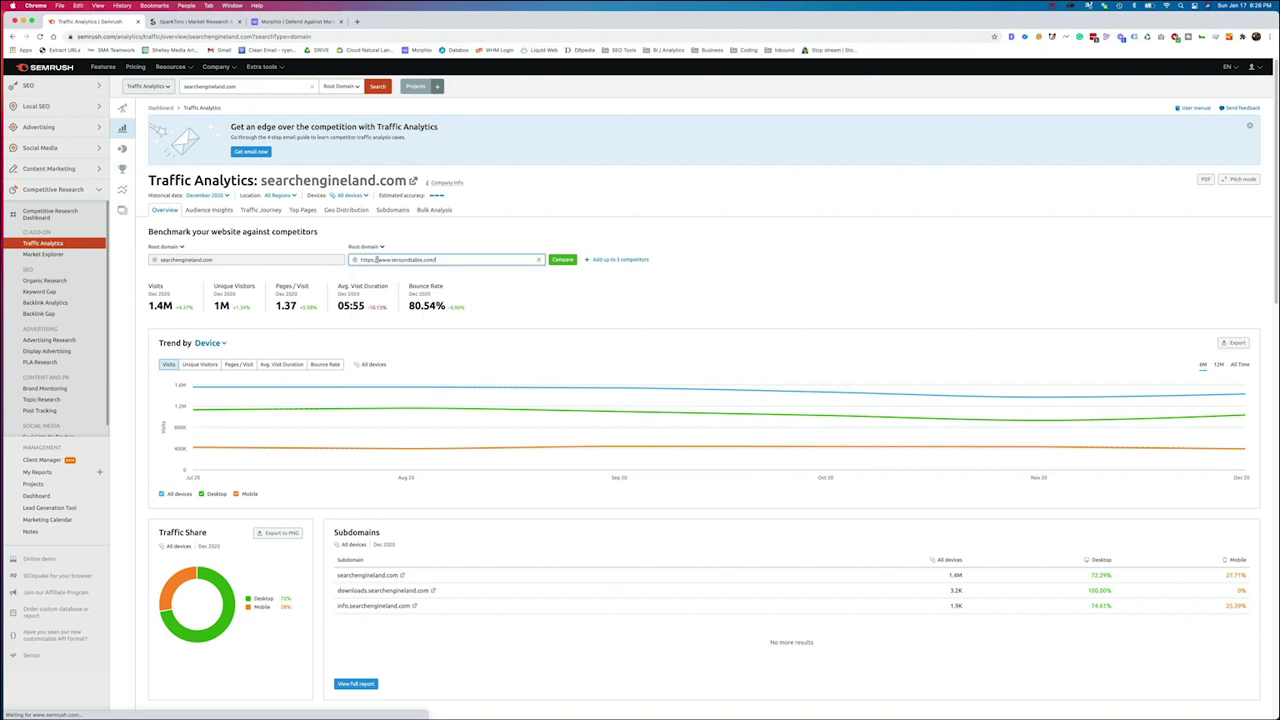
{"action": "left_click", "coordinate": [561, 259]}
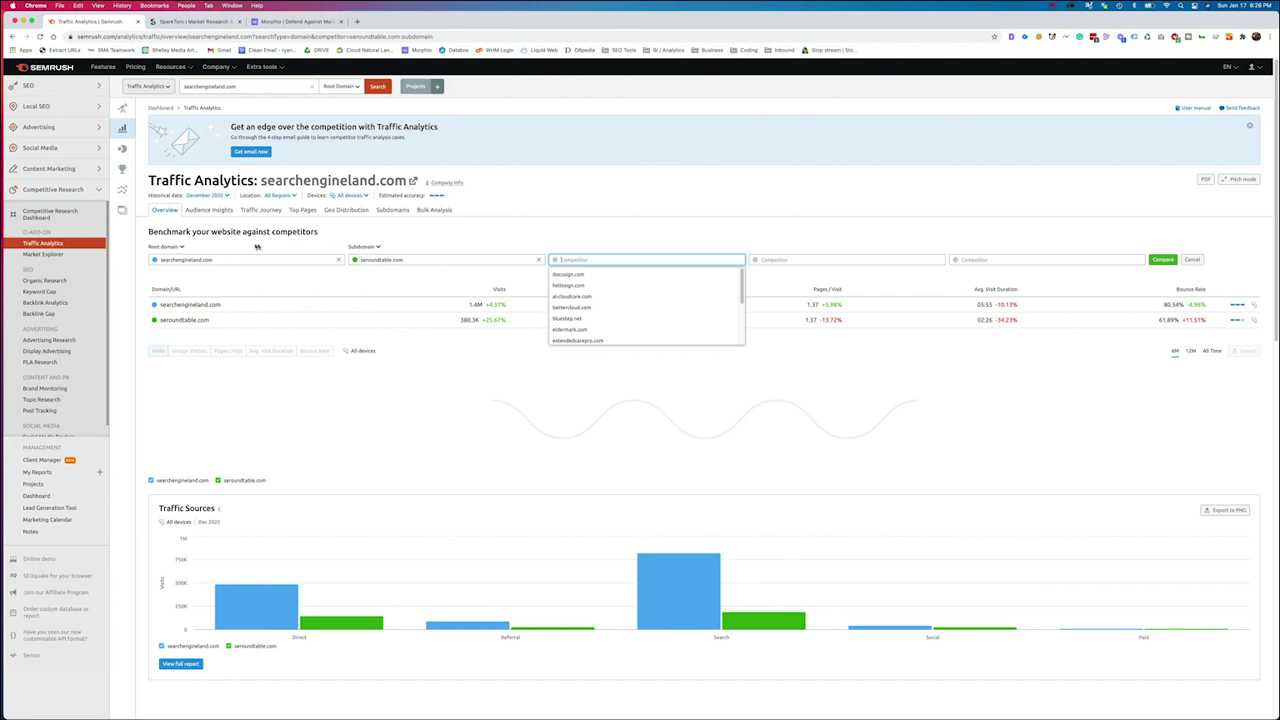
Change the scope of competitor seroundtable.com to root domain and rerun the comparison.
{"action": "left_click", "coordinate": [378, 246]}
{"action": "left_click", "coordinate": [366, 258]}
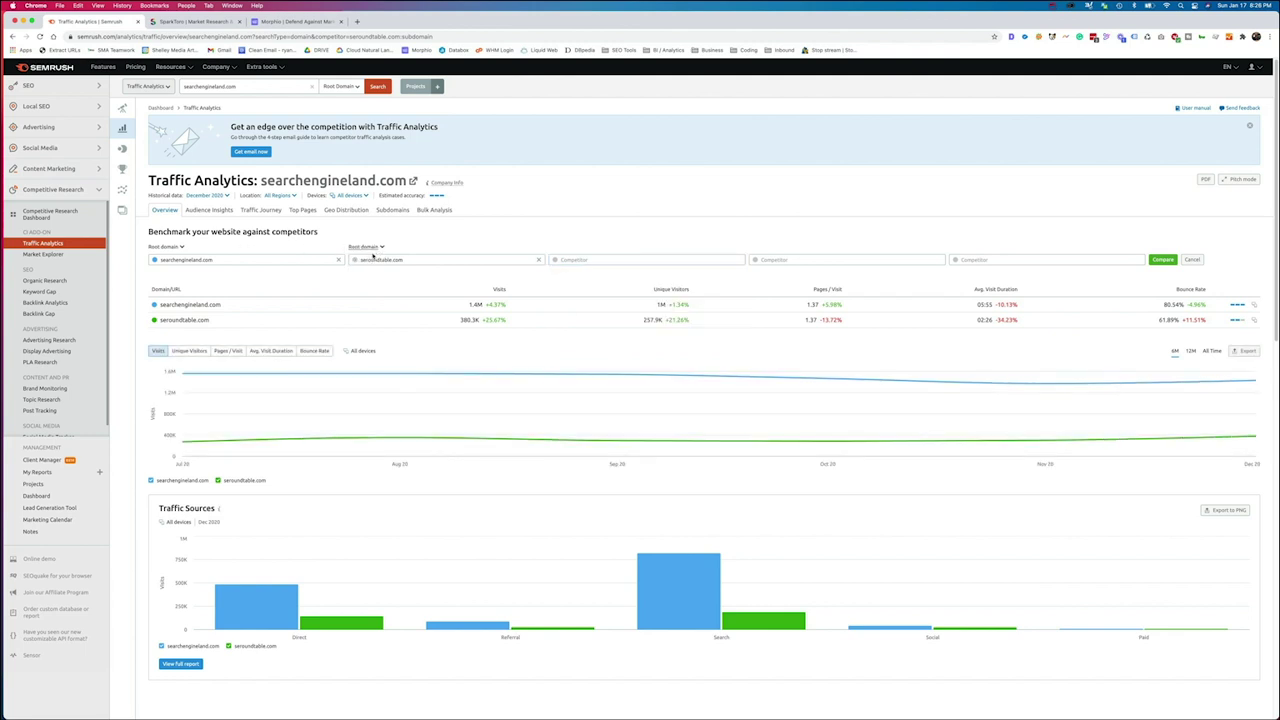
{"action": "left_click", "coordinate": [1162, 260]}
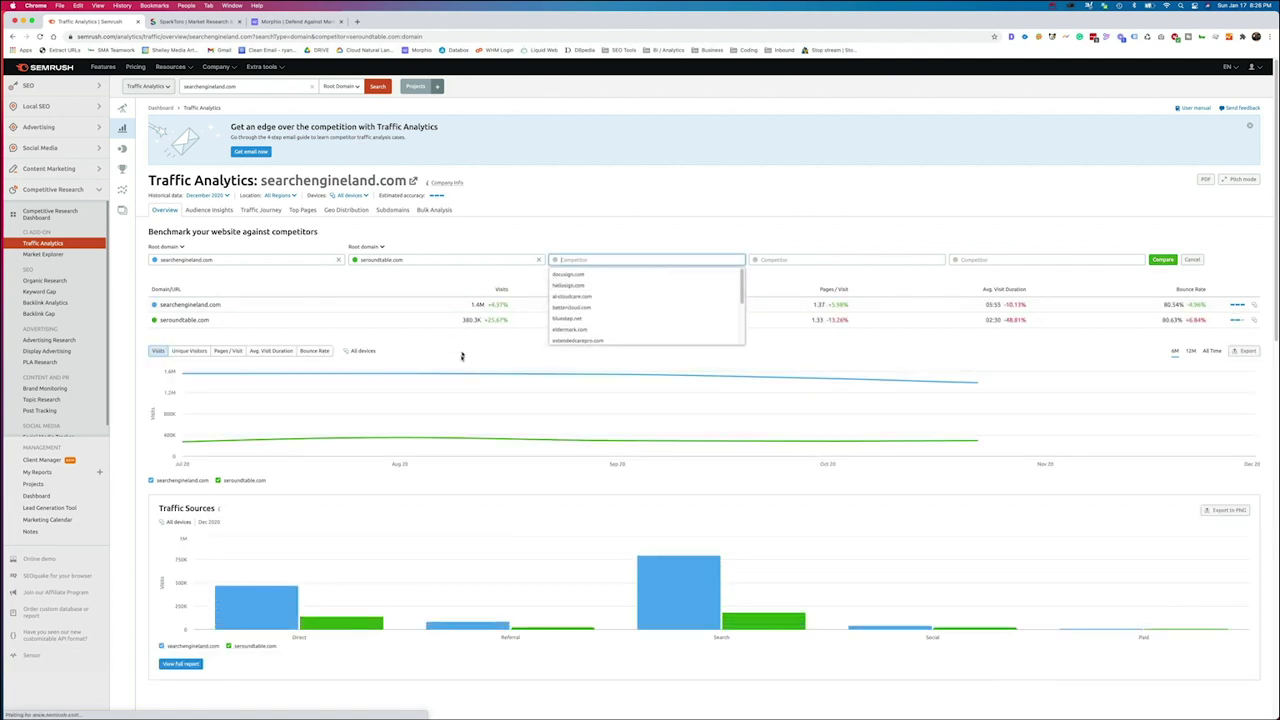
{"action": "left_click", "coordinate": [617, 220]}
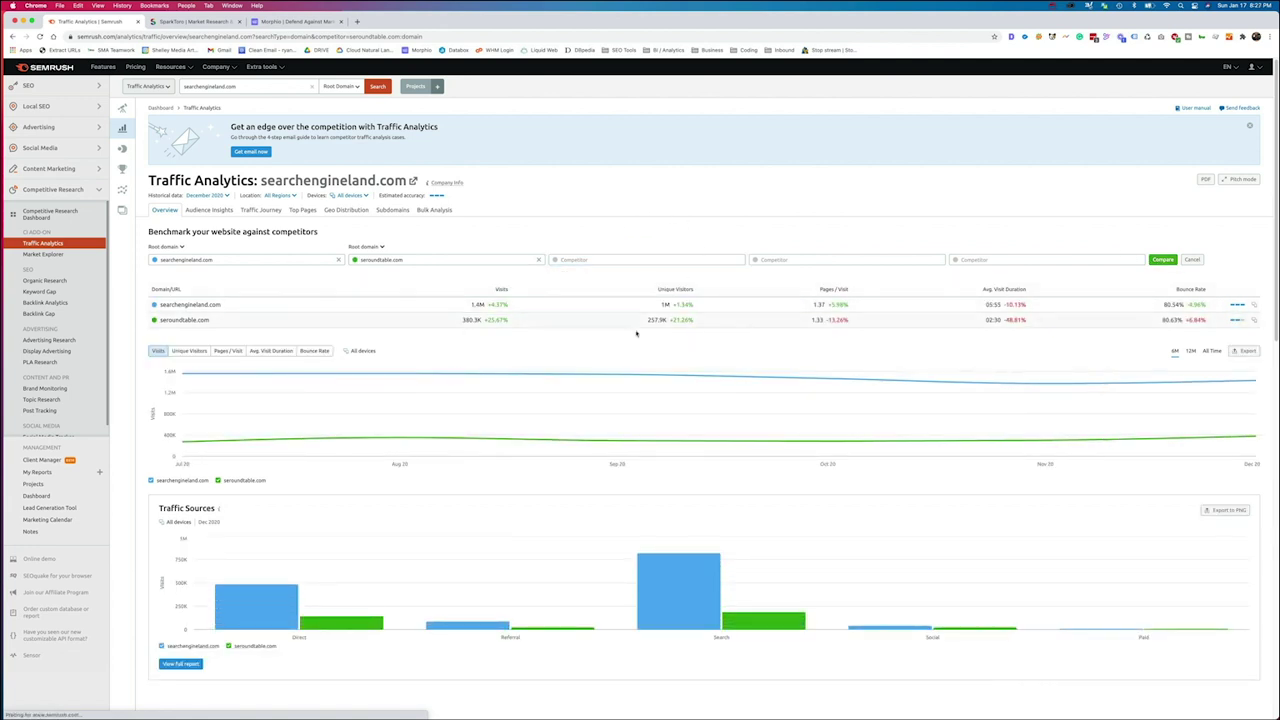
Examine the two sites' traffic sources and Traffic Journey comparison, and open Audience Insights to view their audience overlap.
{"action": "scroll", "coordinate": [314, 514], "scroll_direction": "down", "scroll_amount": 1}
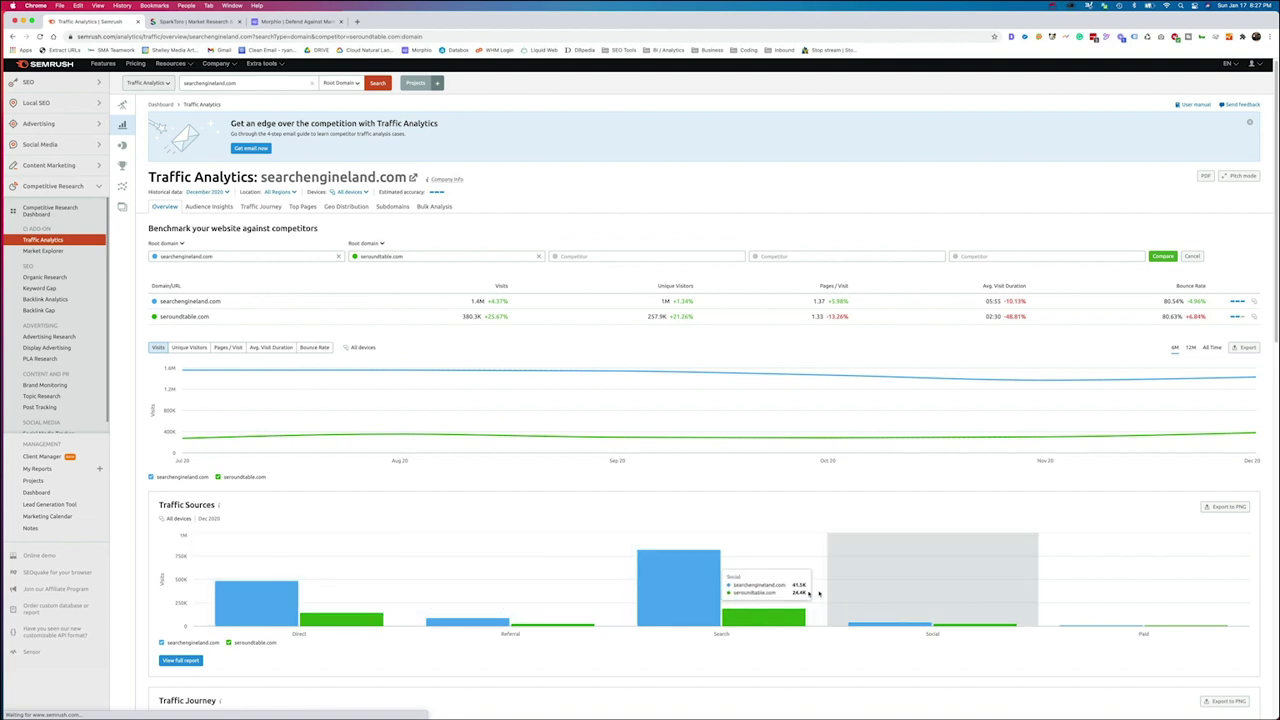
{"action": "scroll", "coordinate": [437, 600], "scroll_direction": "down", "scroll_amount": 5}
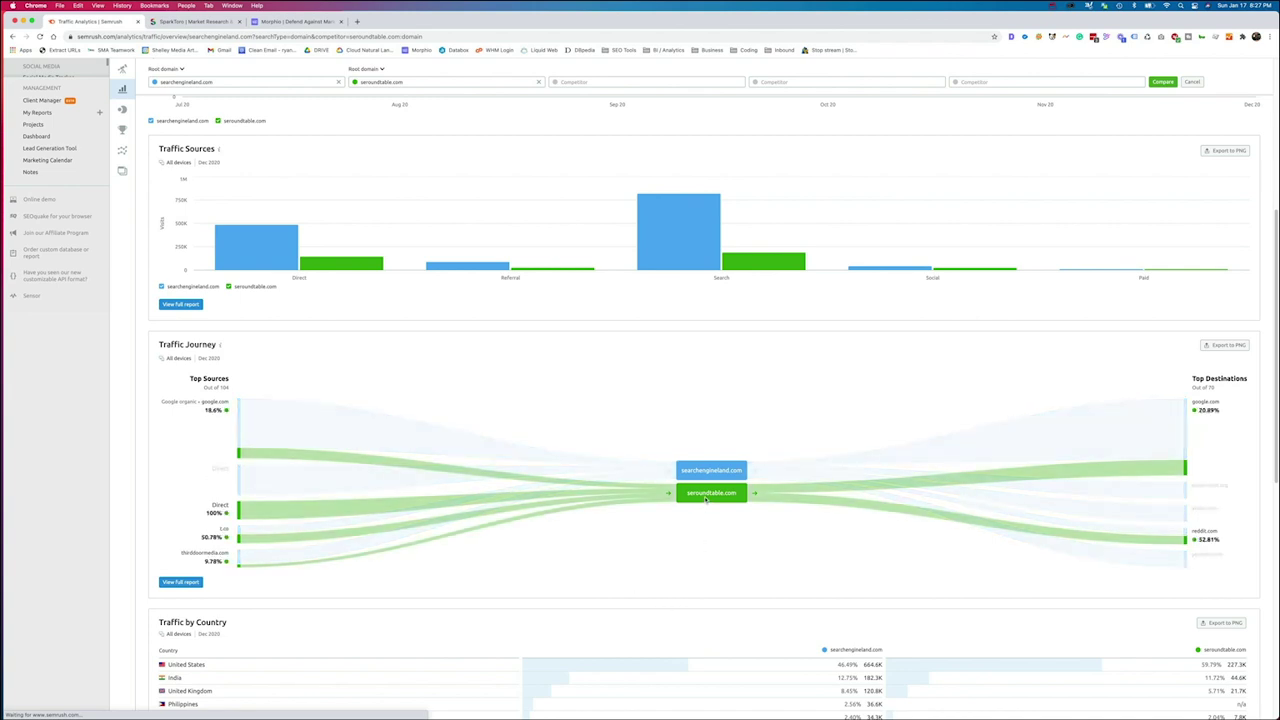
{"action": "scroll", "coordinate": [614, 462], "scroll_direction": "up", "scroll_amount": 5}
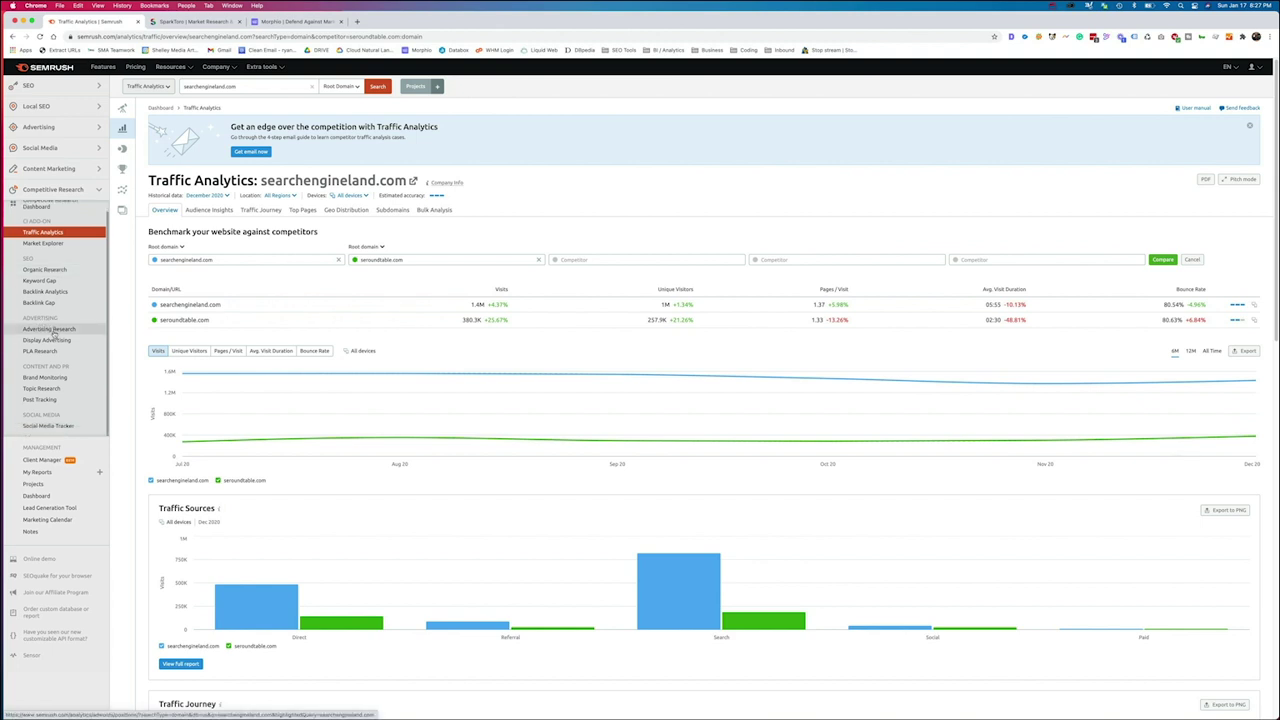
{"action": "left_click", "coordinate": [54, 334]}
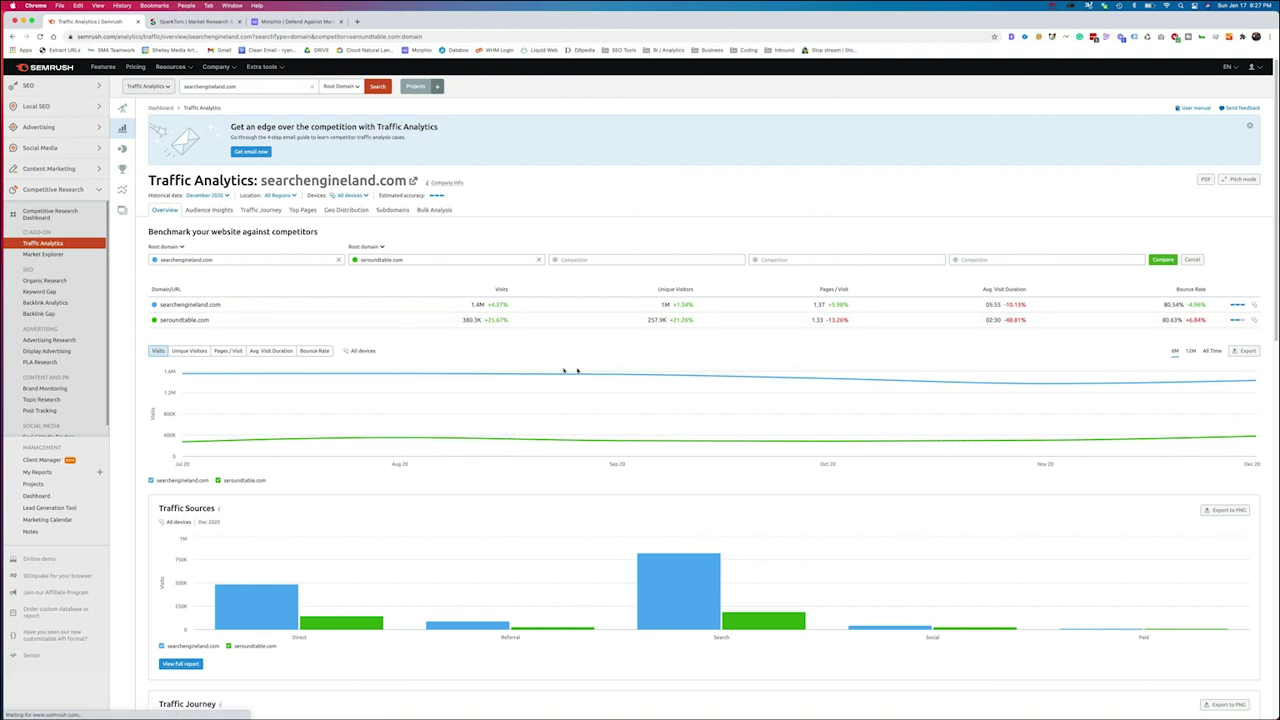
{"action": "left_click", "coordinate": [216, 214]}
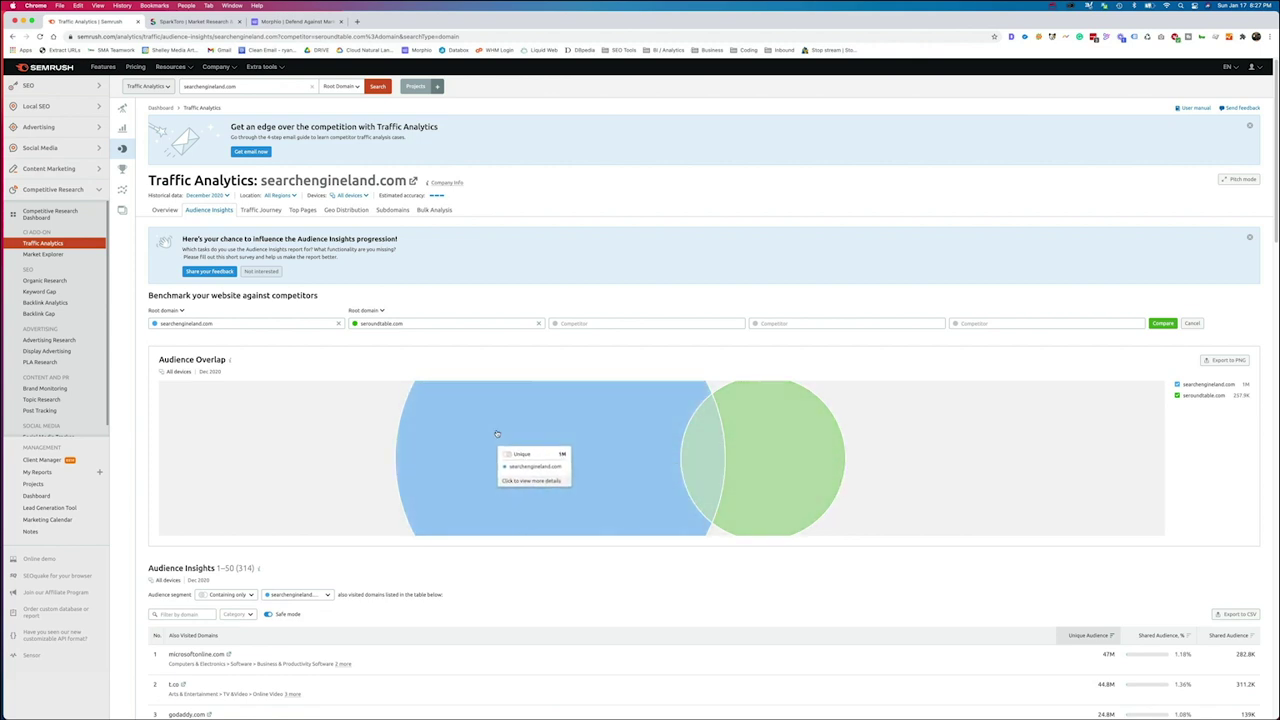
Switch to the SparkToro website and log in to the account.
{"action": "key", "text": "ctrl+Tab"}
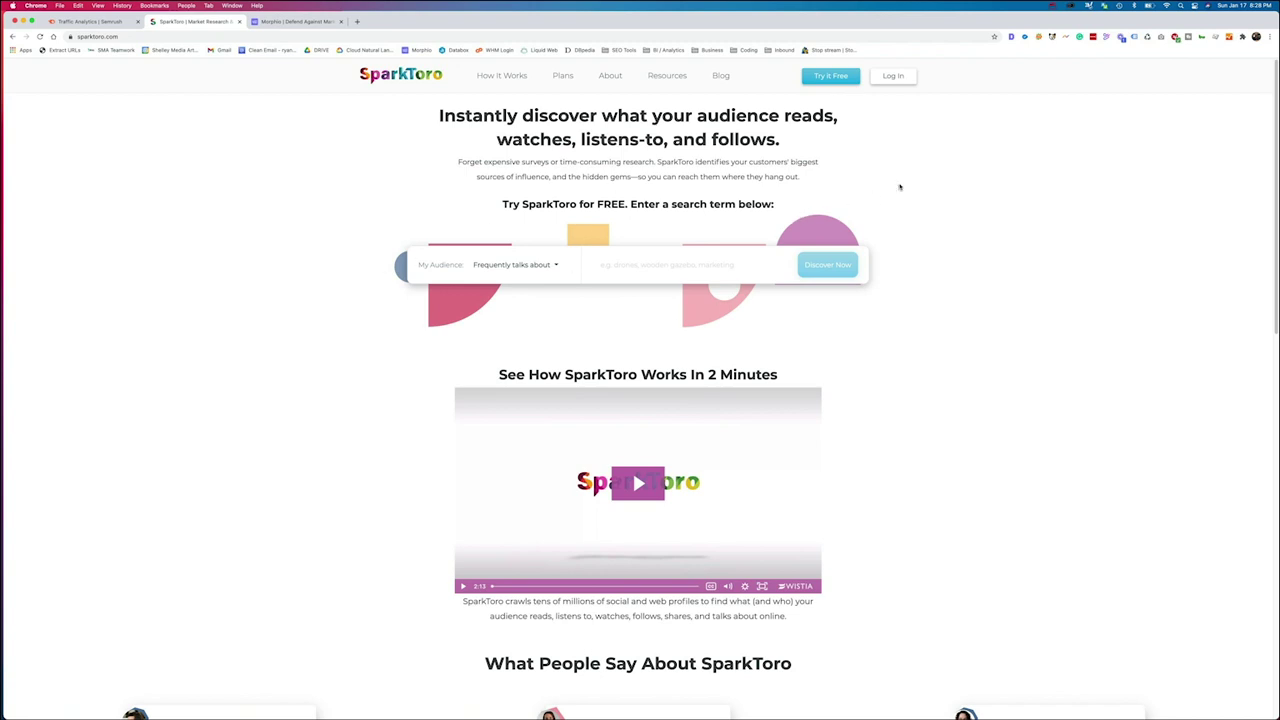
{"action": "left_click", "coordinate": [900, 84]}
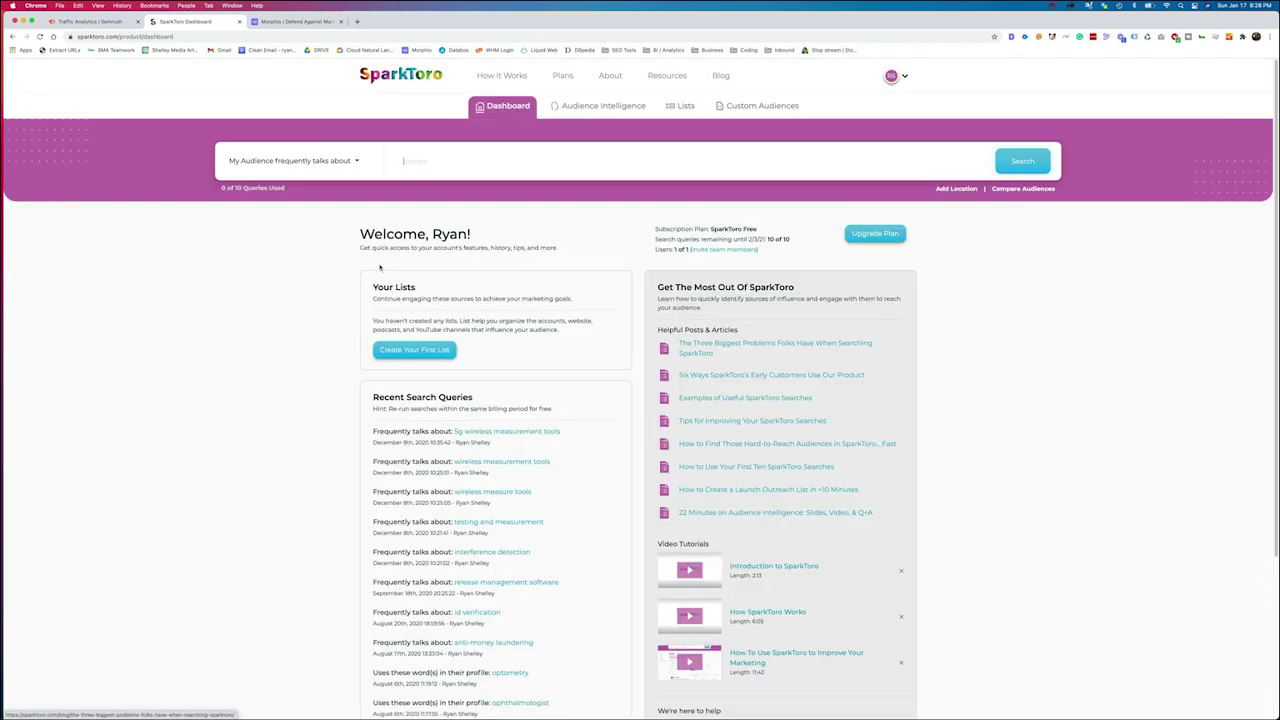
Check the available audience query types and search for the audience that frequently talks about SEO.
{"action": "left_click", "coordinate": [341, 162]}
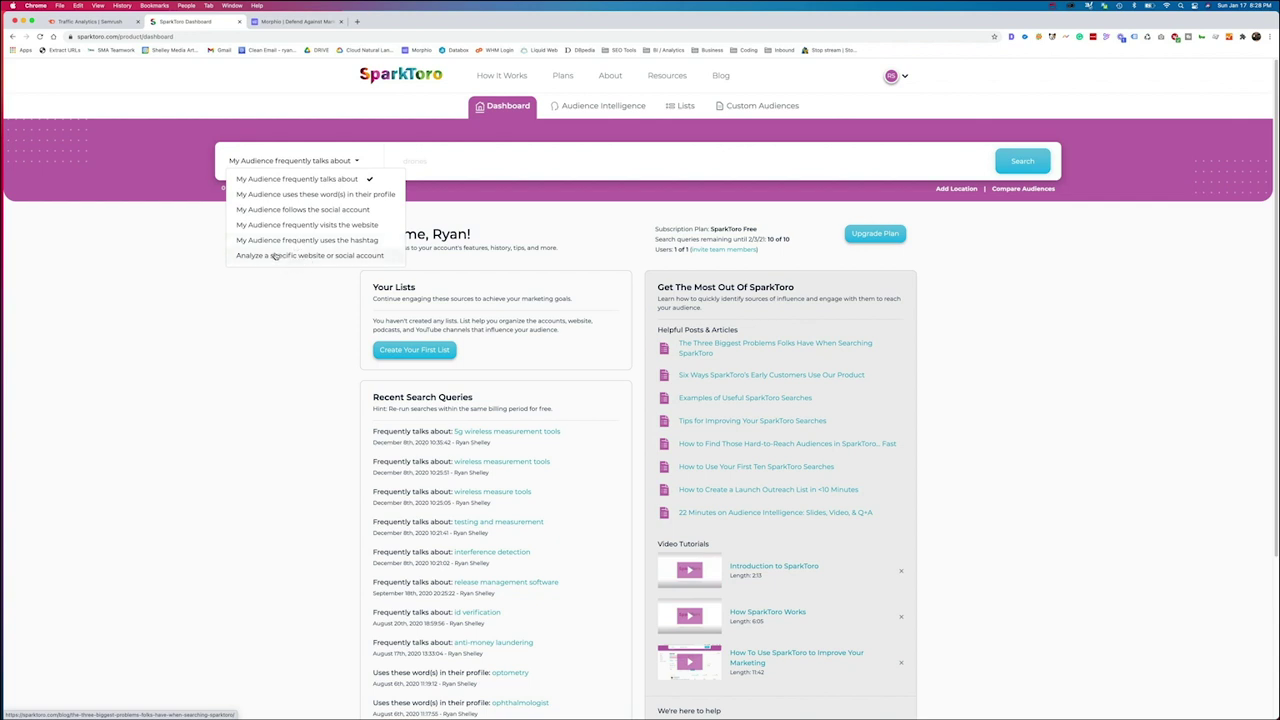
{"action": "left_click", "coordinate": [239, 295]}
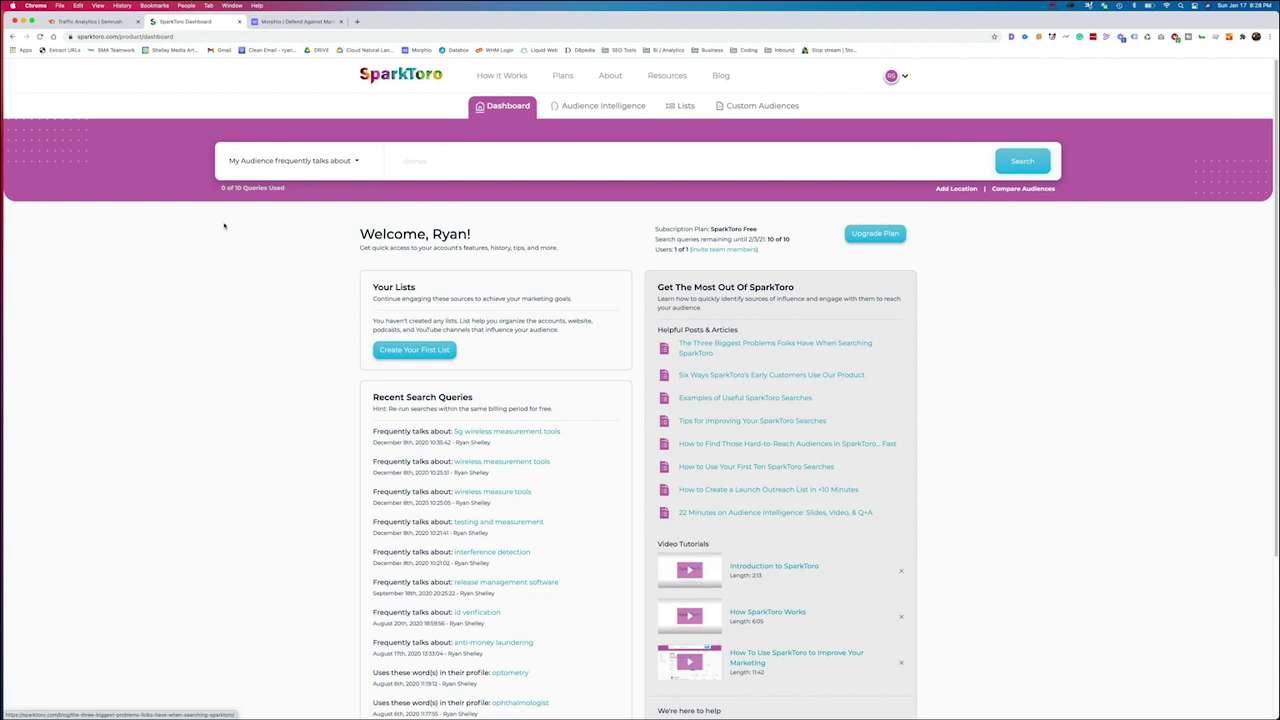
{"action": "type", "text": "SEO"}
{"action": "left_click", "coordinate": [1040, 161]}
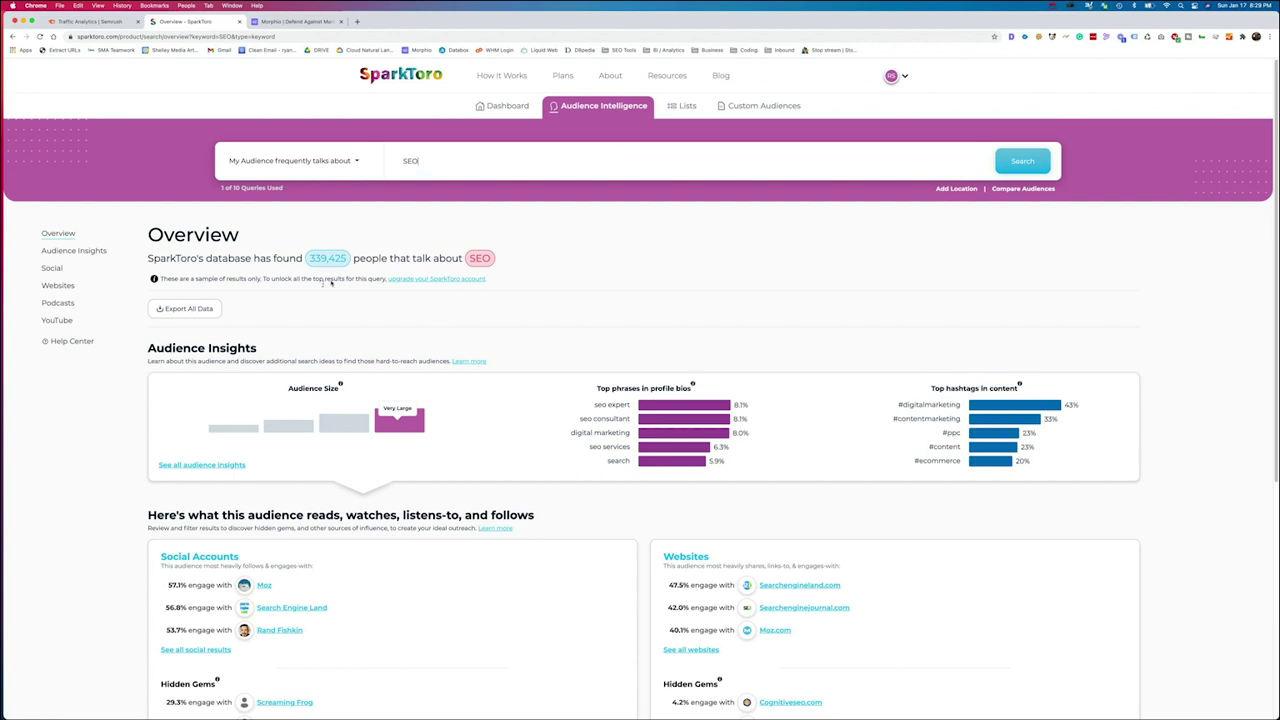
Examine the SEO audience overview, including its social accounts, websites, hidden gems, podcasts and YouTube channels.
{"action": "scroll", "coordinate": [265, 310], "scroll_direction": "down", "scroll_amount": 3}
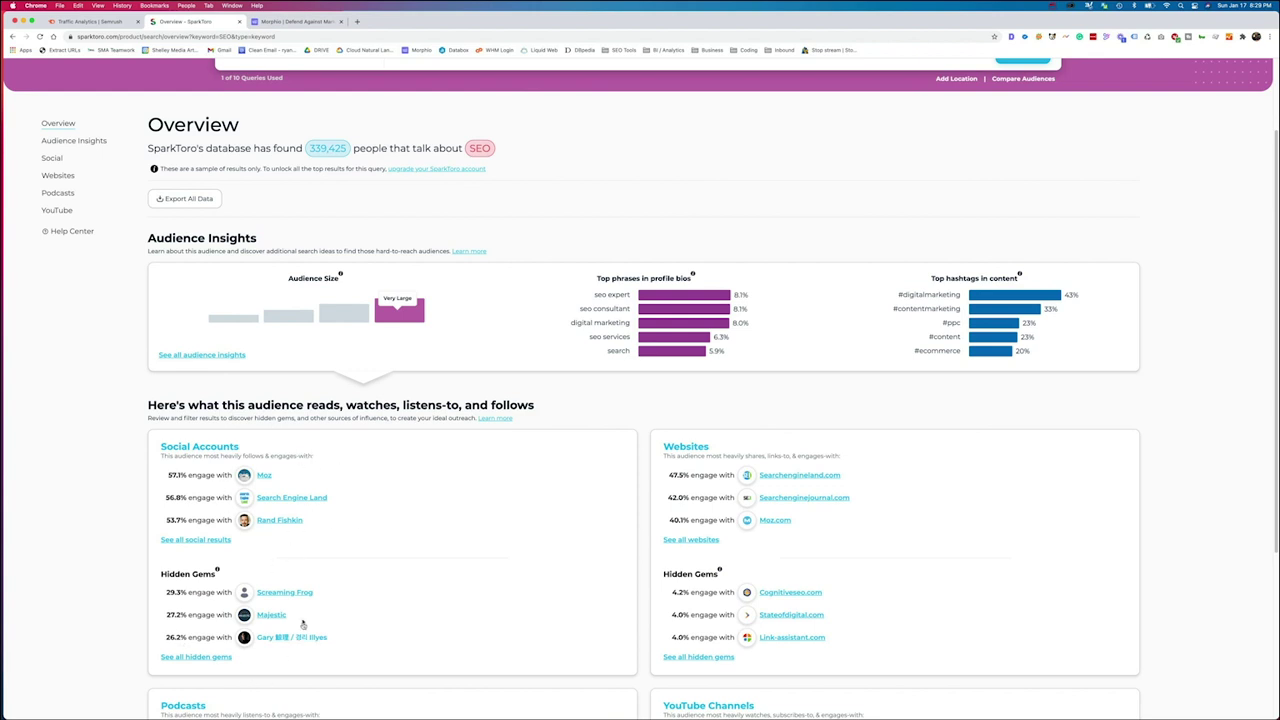
{"action": "mouse_move", "coordinate": [217, 570]}
{"action": "scroll", "coordinate": [775, 508], "scroll_direction": "down", "scroll_amount": 1}
{"action": "scroll", "coordinate": [432, 532], "scroll_direction": "down", "scroll_amount": 3}
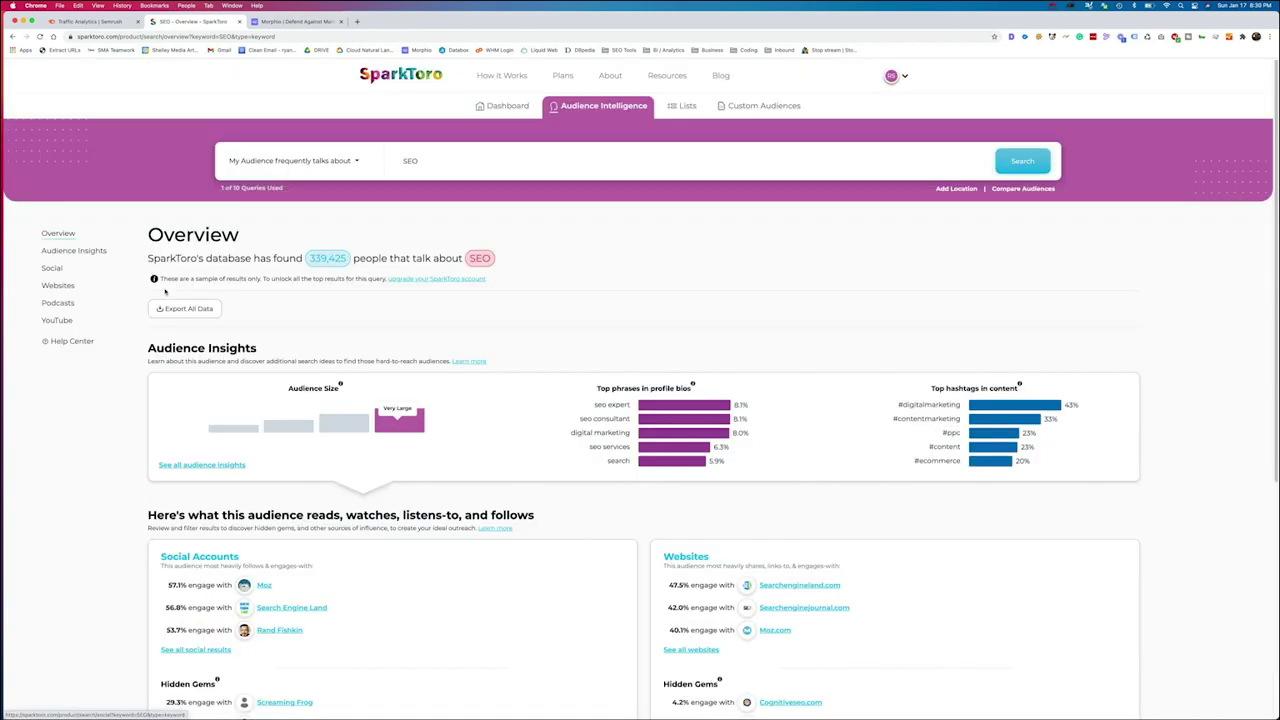
Open Audience Insights for the SEO audience and examine its text, hashtag, media and politics, and geographic insights.
{"action": "left_click", "coordinate": [88, 254]}
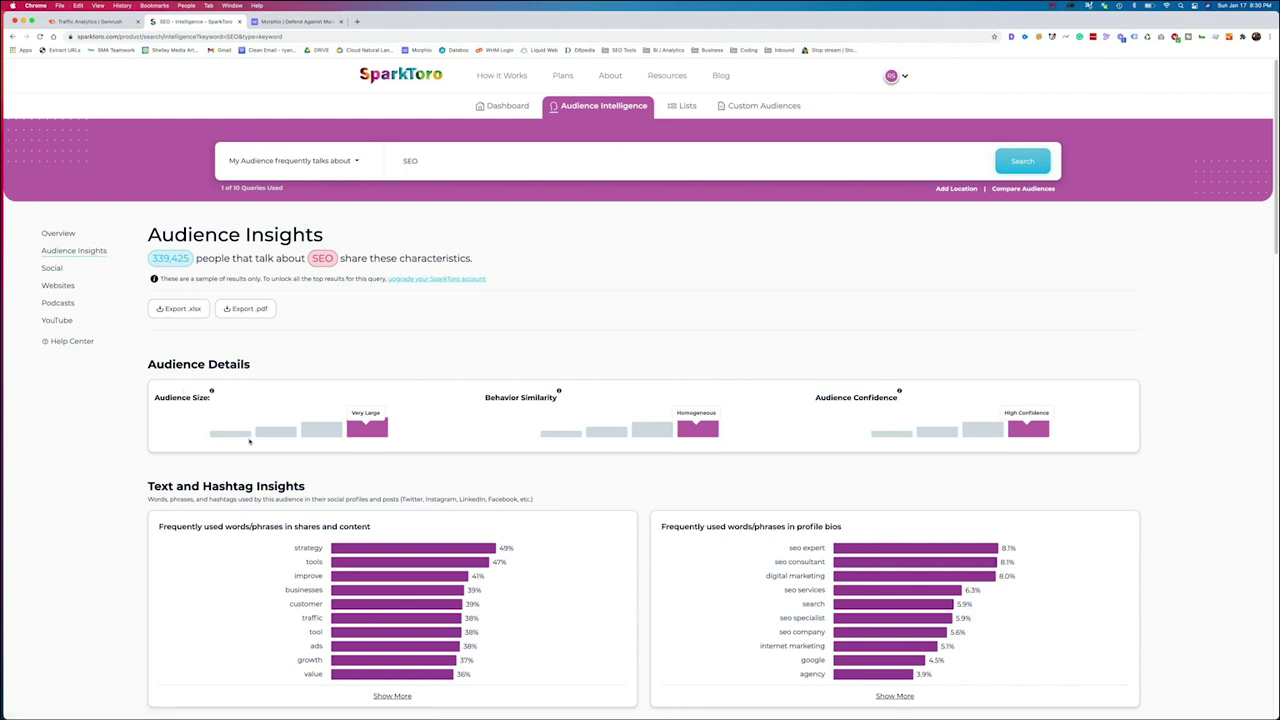
{"action": "scroll", "coordinate": [269, 463], "scroll_direction": "down", "scroll_amount": 3}
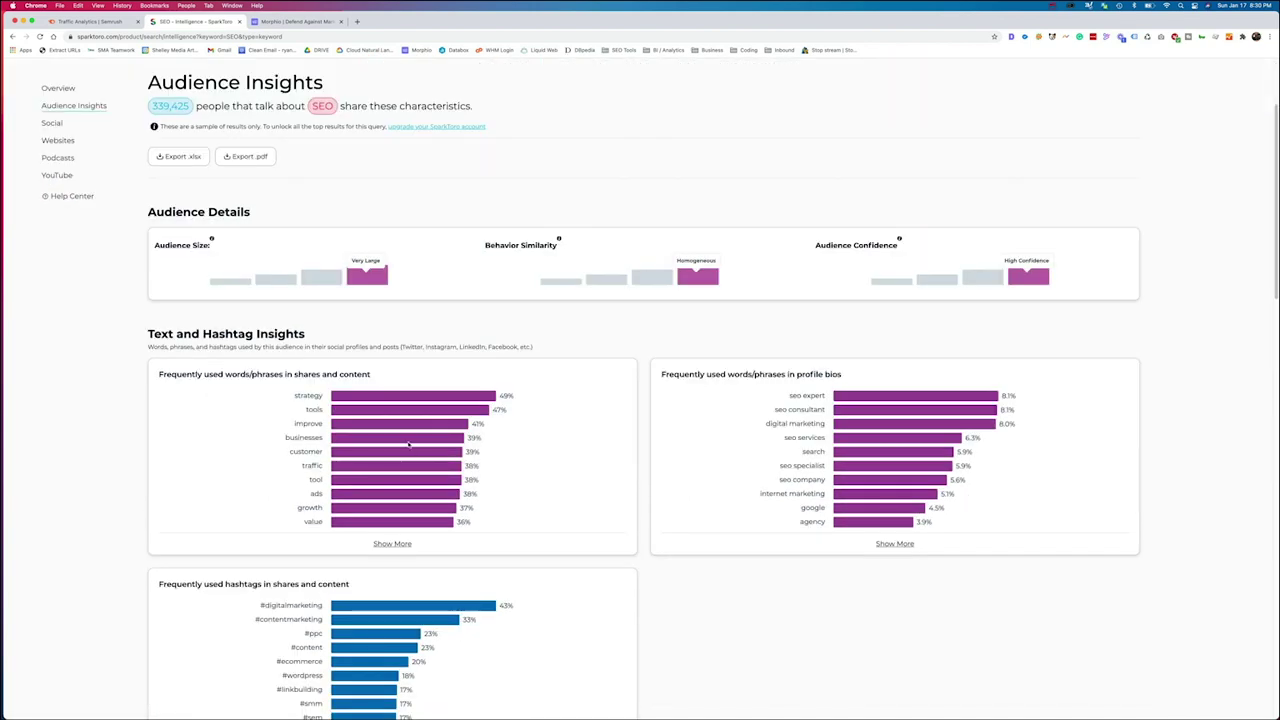
{"action": "scroll", "coordinate": [408, 446], "scroll_direction": "down", "scroll_amount": 2}
{"action": "scroll", "coordinate": [408, 446], "scroll_direction": "down", "scroll_amount": 6}
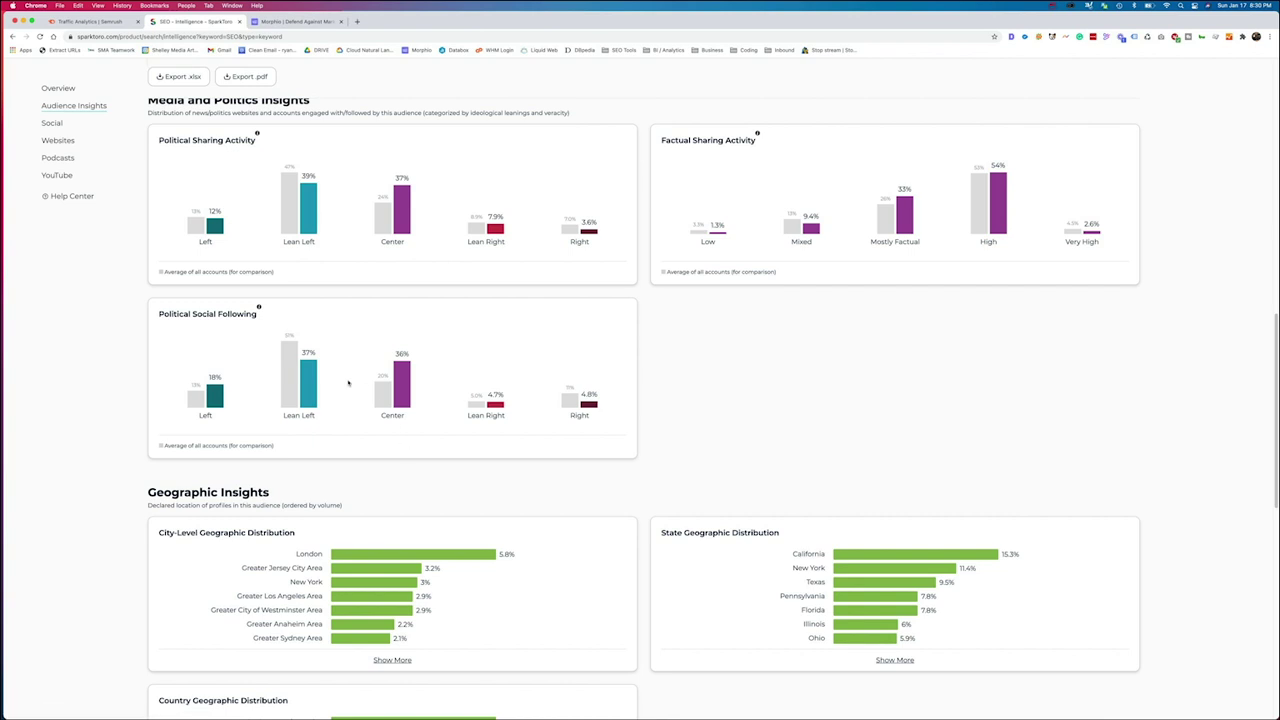
{"action": "scroll", "coordinate": [355, 385], "scroll_direction": "up", "scroll_amount": 3}
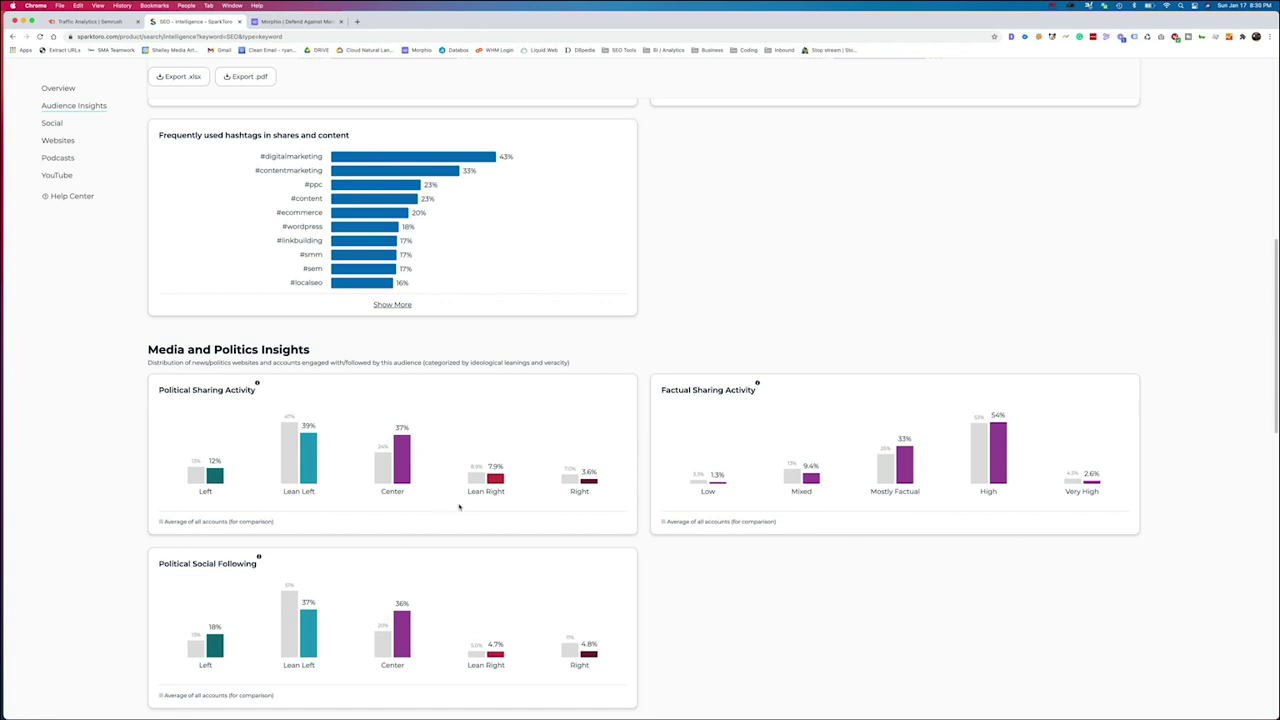
Examine the media and politics, geographic and coverage insights for the SEO audience, including its posting activity levels.
{"action": "scroll", "coordinate": [514, 429], "scroll_direction": "down", "scroll_amount": 2}
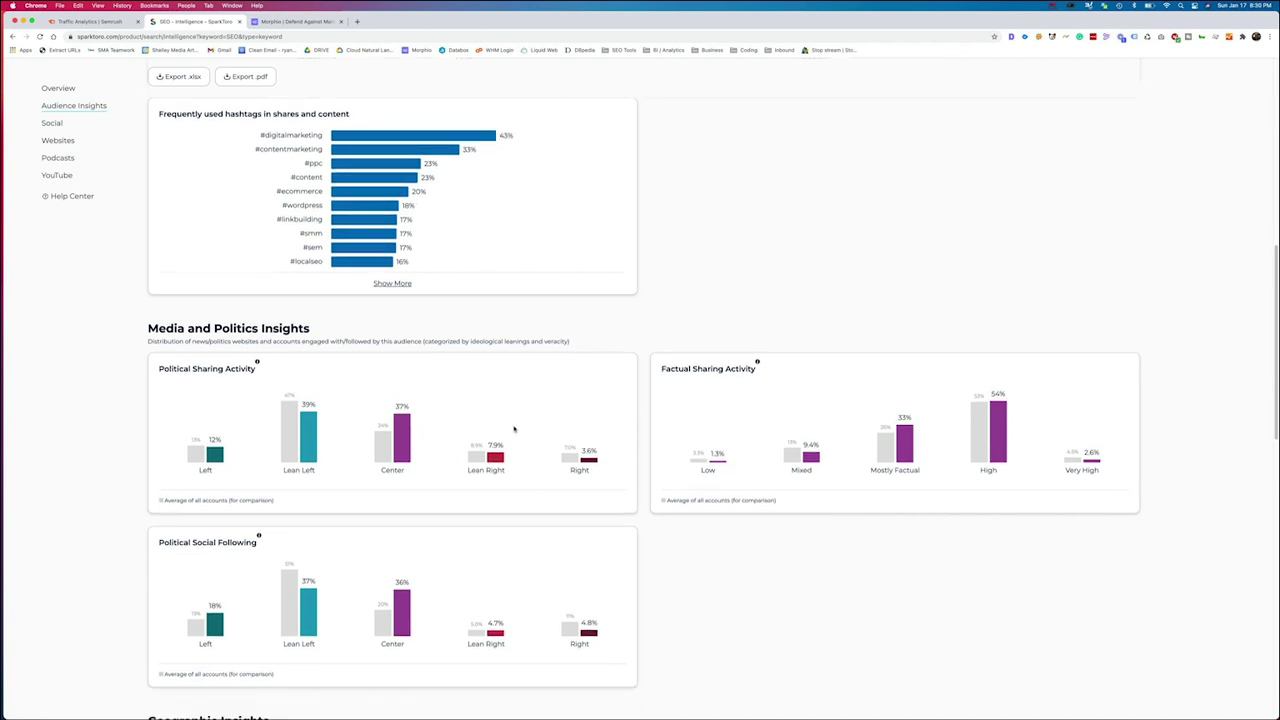
{"action": "scroll", "coordinate": [514, 429], "scroll_direction": "down", "scroll_amount": 10}
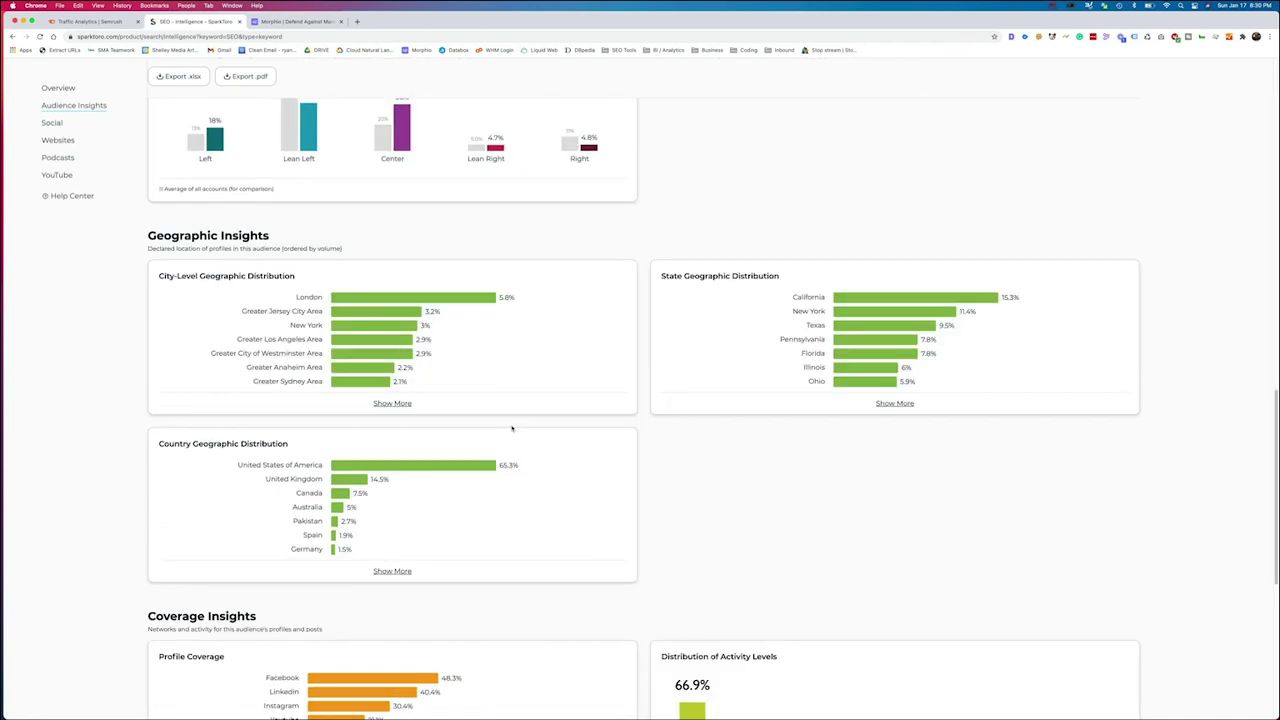
{"action": "scroll", "coordinate": [512, 428], "scroll_direction": "down", "scroll_amount": 6}
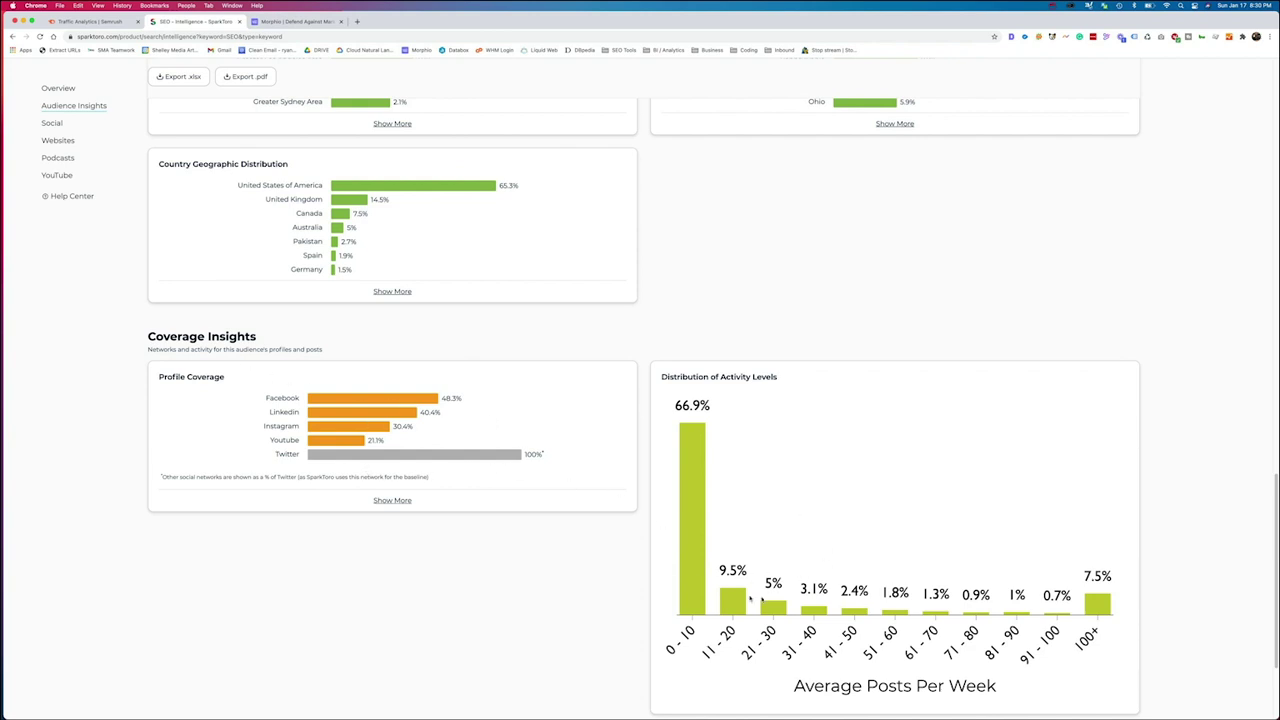
Review the lists of social accounts, websites and YouTube channels that the SEO audience engages with most.
{"action": "left_click", "coordinate": [55, 125]}
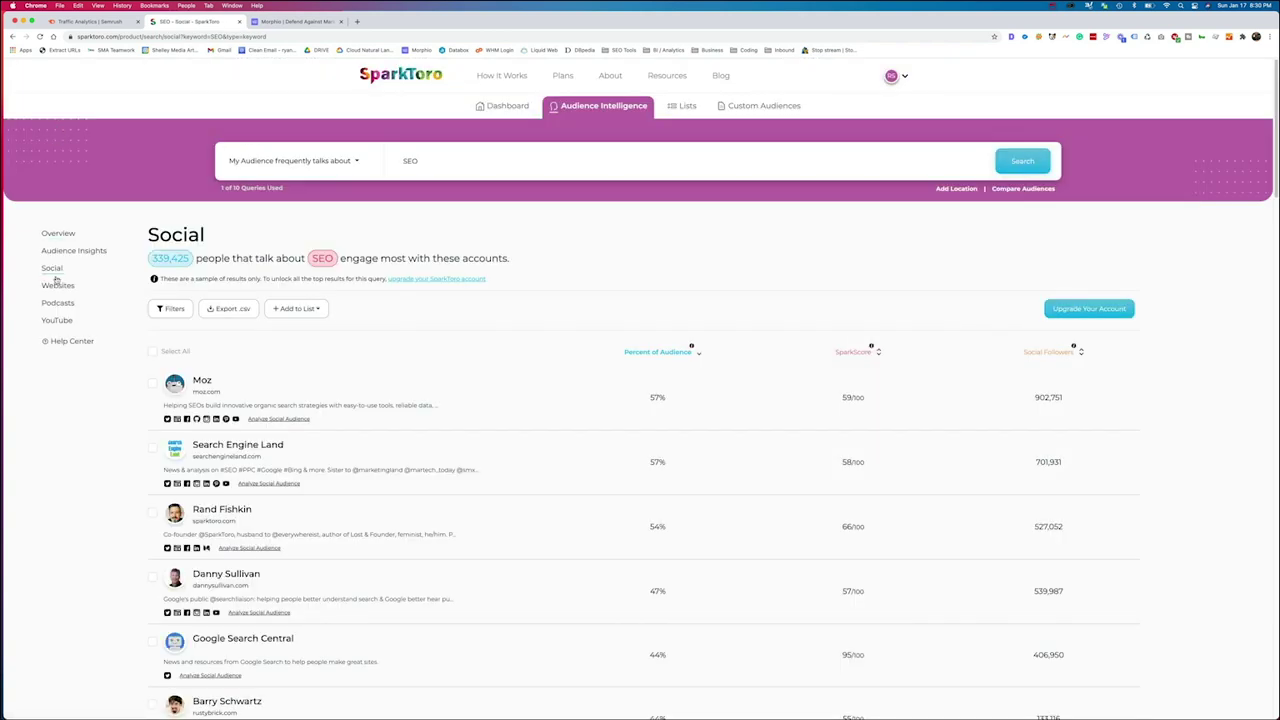
{"action": "left_click", "coordinate": [57, 286]}
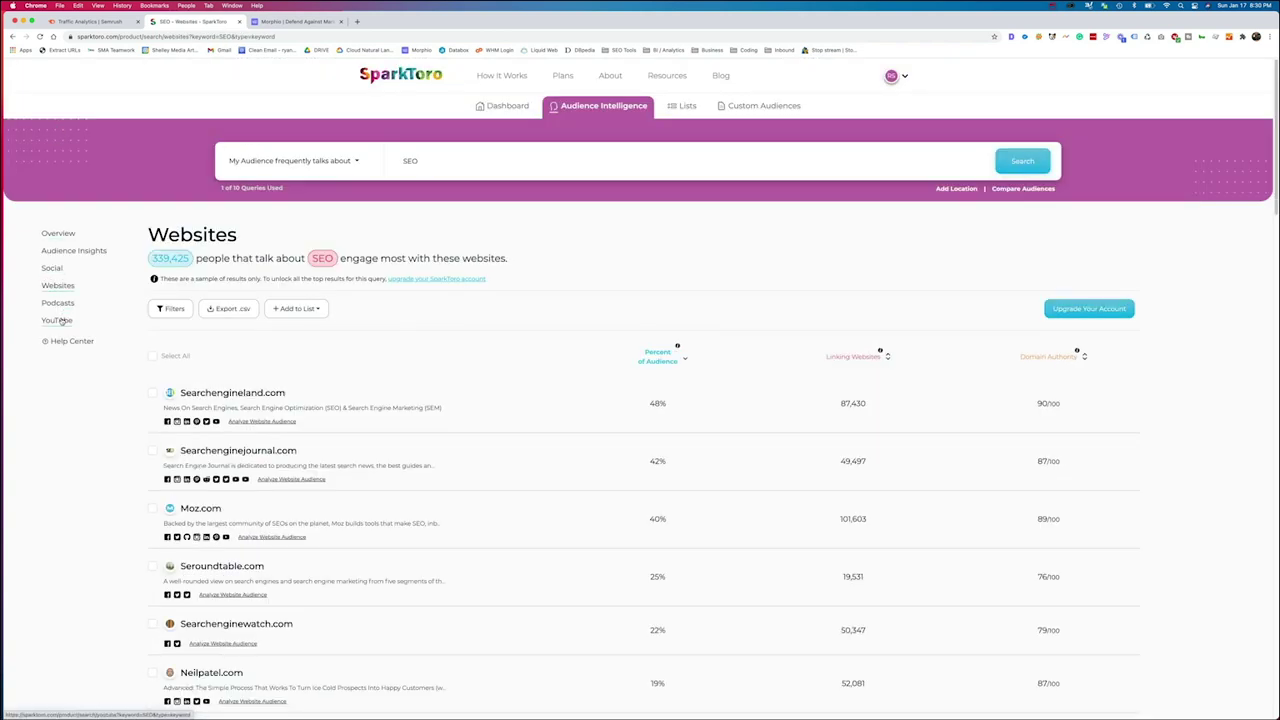
{"action": "left_click", "coordinate": [60, 321]}
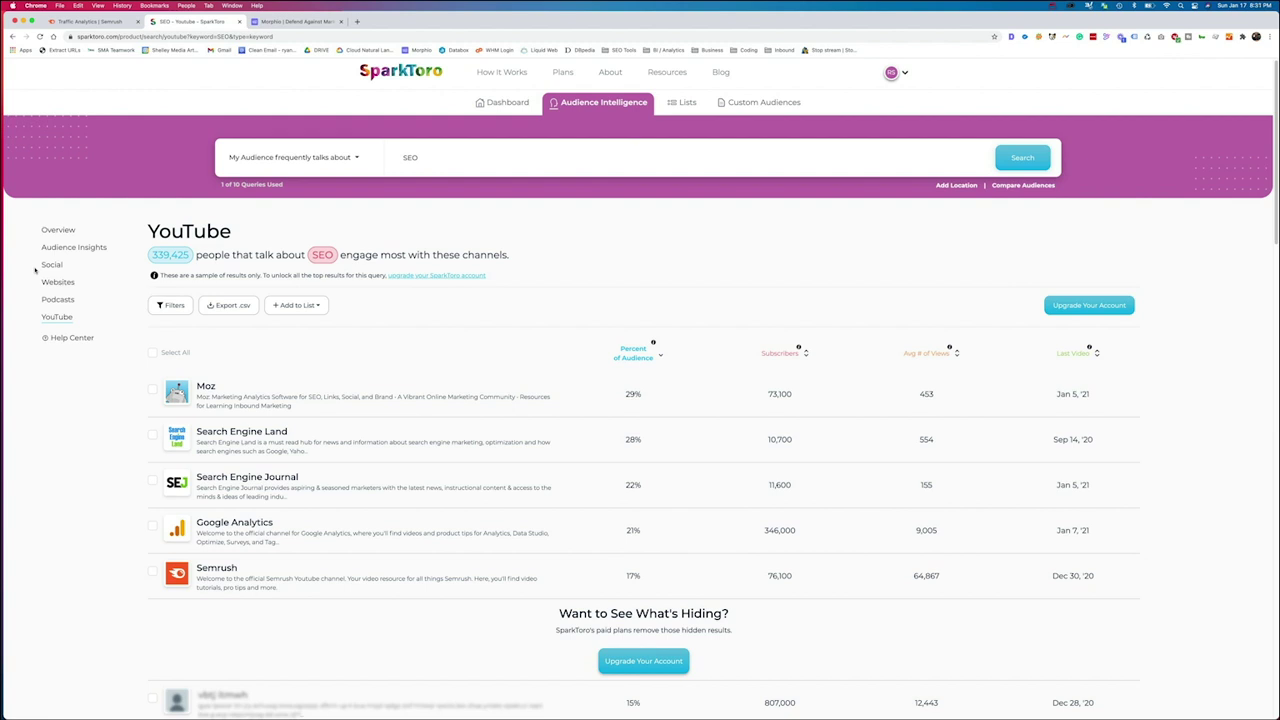
Switch to Morphio, check the Bounce Rate trend among the January featured goals, and open the detected anomalies.
{"action": "key", "text": "ctrl+Tab"}
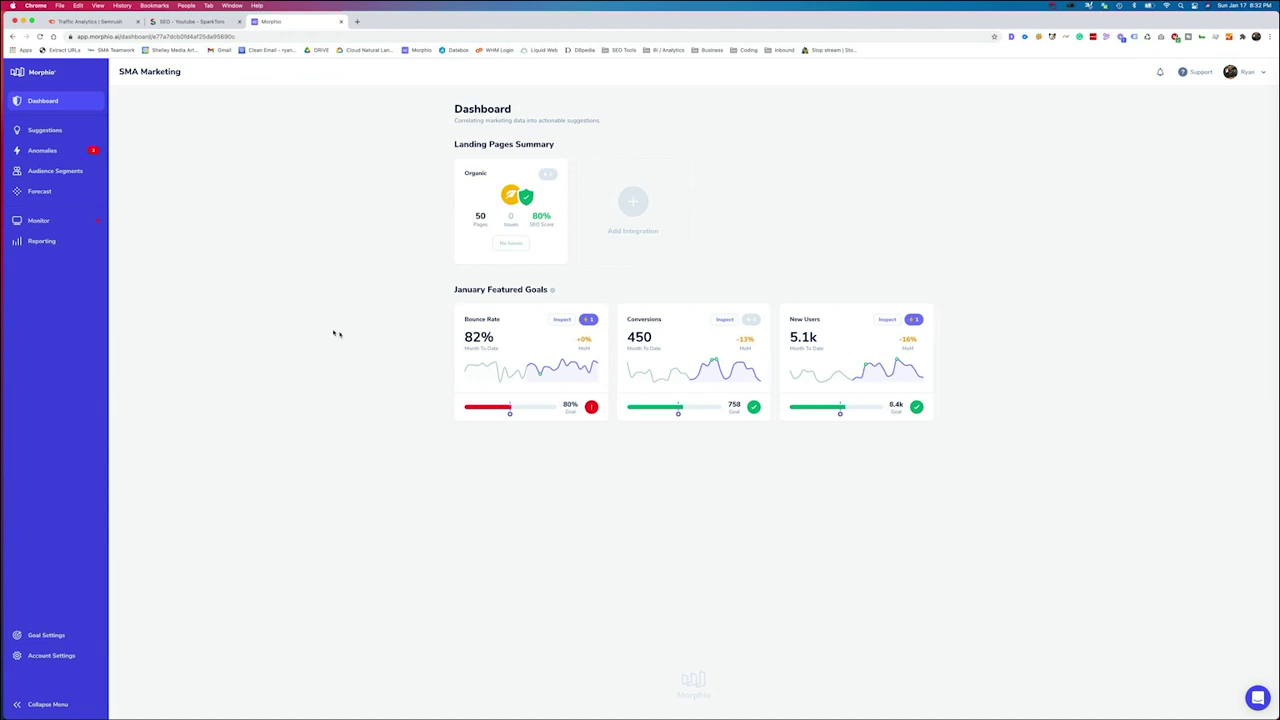
{"action": "mouse_move", "coordinate": [433, 372]}
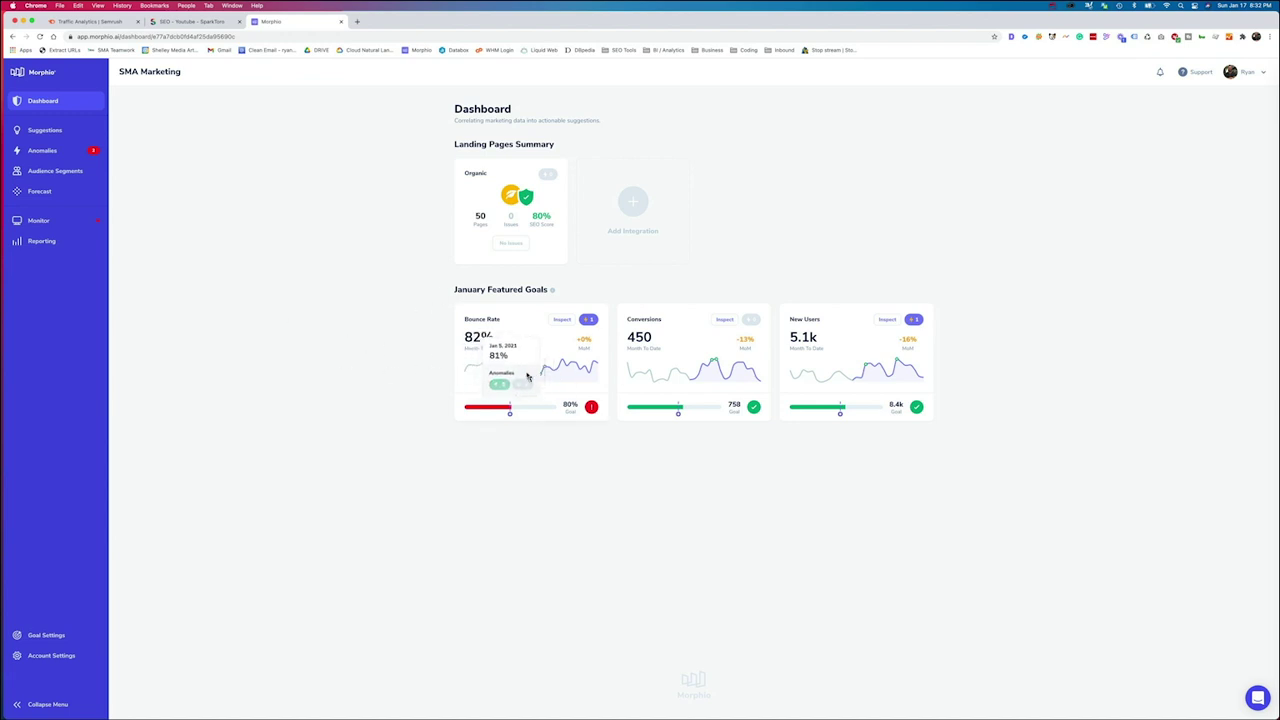
{"action": "left_click", "coordinate": [42, 150]}
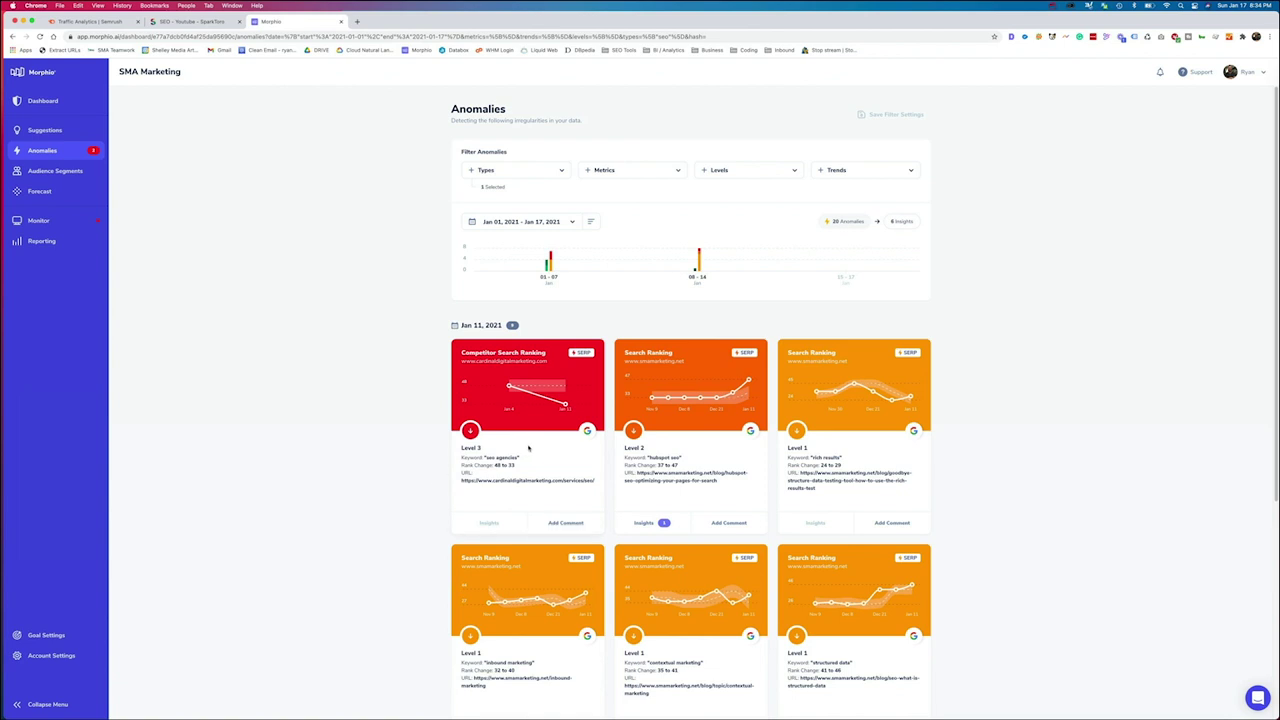
Review the January own and competitor search ranking anomalies and open the insights for impulsecreative.com's "inbound marketing services" anomaly.
{"action": "mouse_move", "coordinate": [478, 428]}
{"action": "scroll", "coordinate": [500, 376], "scroll_direction": "down", "scroll_amount": 2}
{"action": "scroll", "coordinate": [497, 378], "scroll_direction": "down", "scroll_amount": 8}
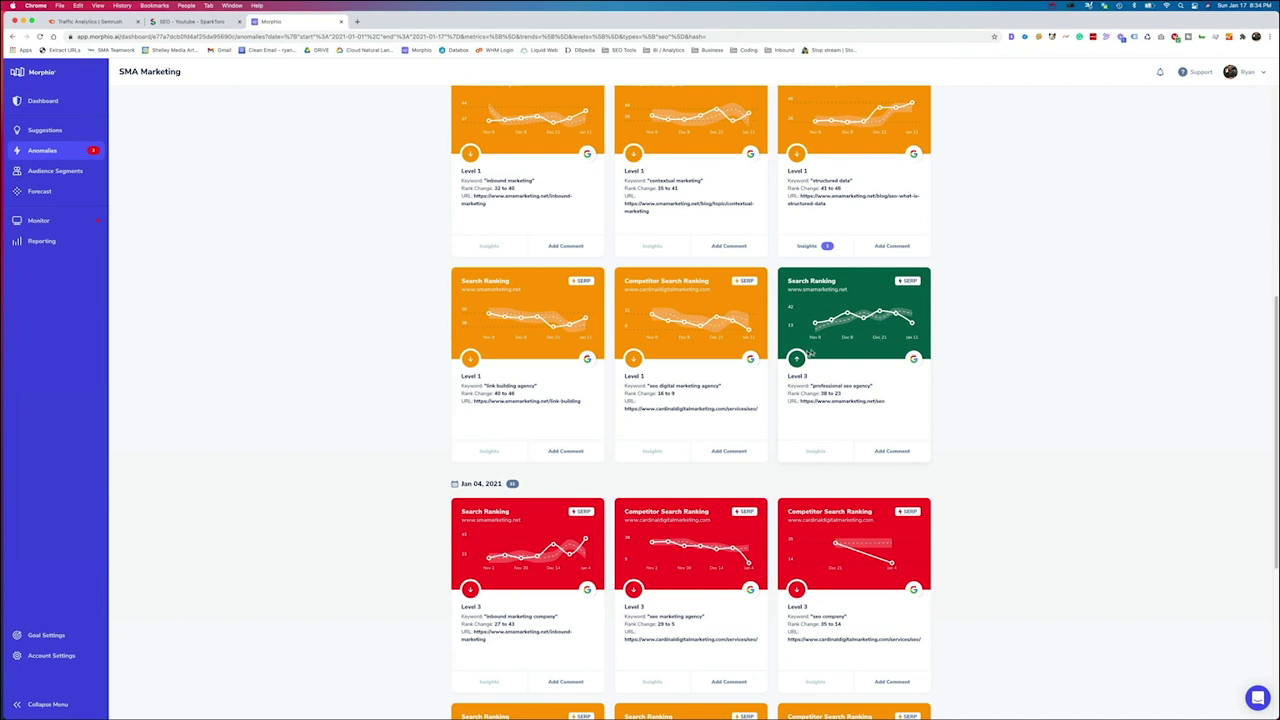
{"action": "scroll", "coordinate": [810, 352], "scroll_direction": "down", "scroll_amount": 2}
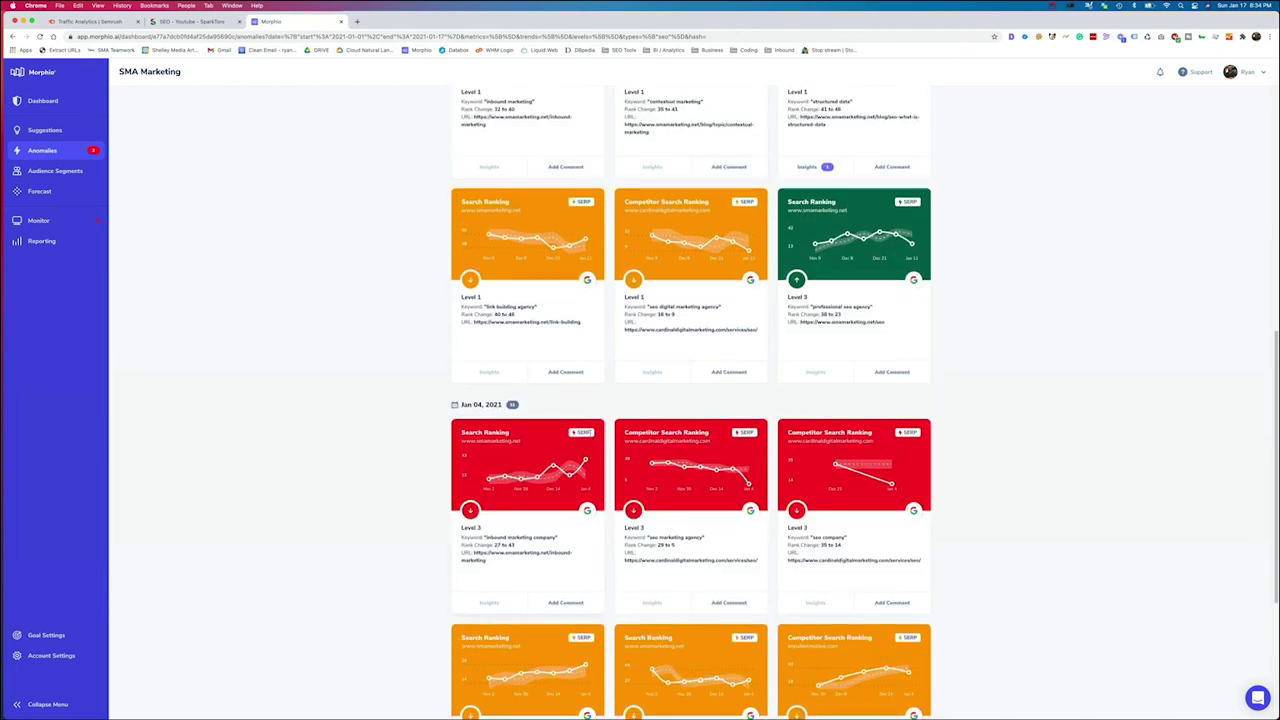
{"action": "scroll", "coordinate": [590, 453], "scroll_direction": "down", "scroll_amount": 5}
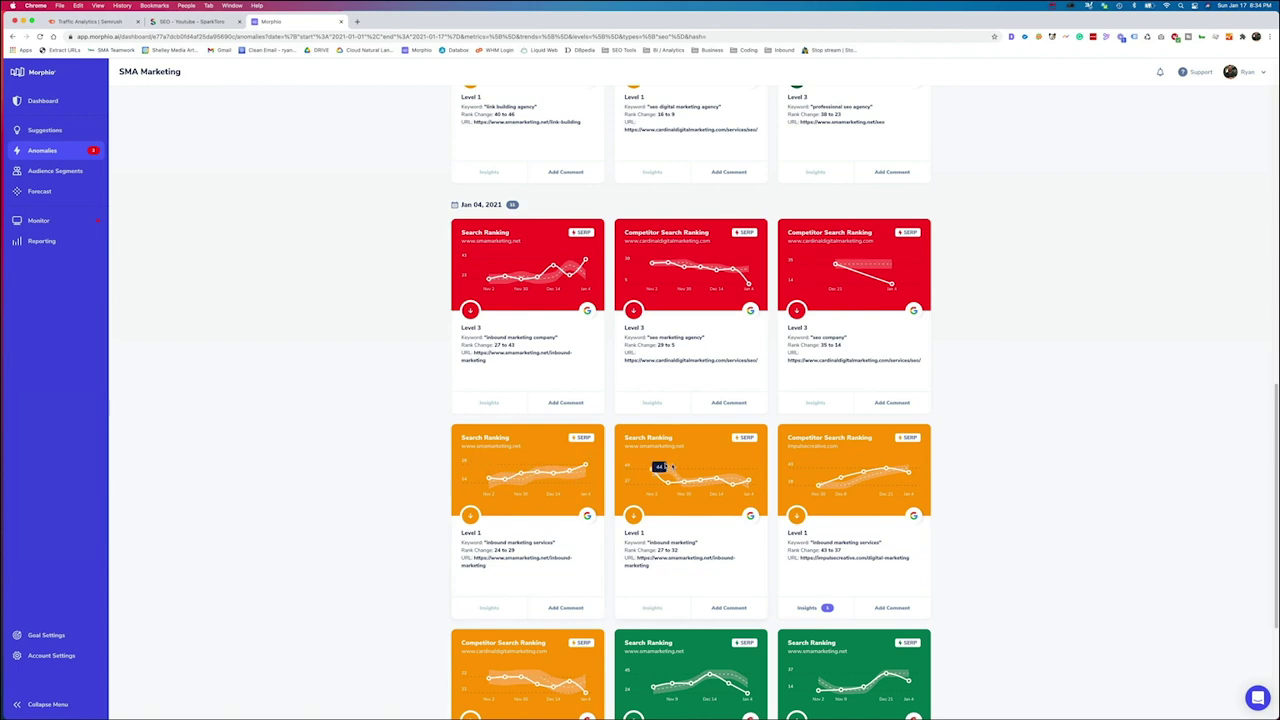
{"action": "scroll", "coordinate": [645, 468], "scroll_direction": "down", "scroll_amount": 3}
{"action": "scroll", "coordinate": [725, 528], "scroll_direction": "down", "scroll_amount": 5}
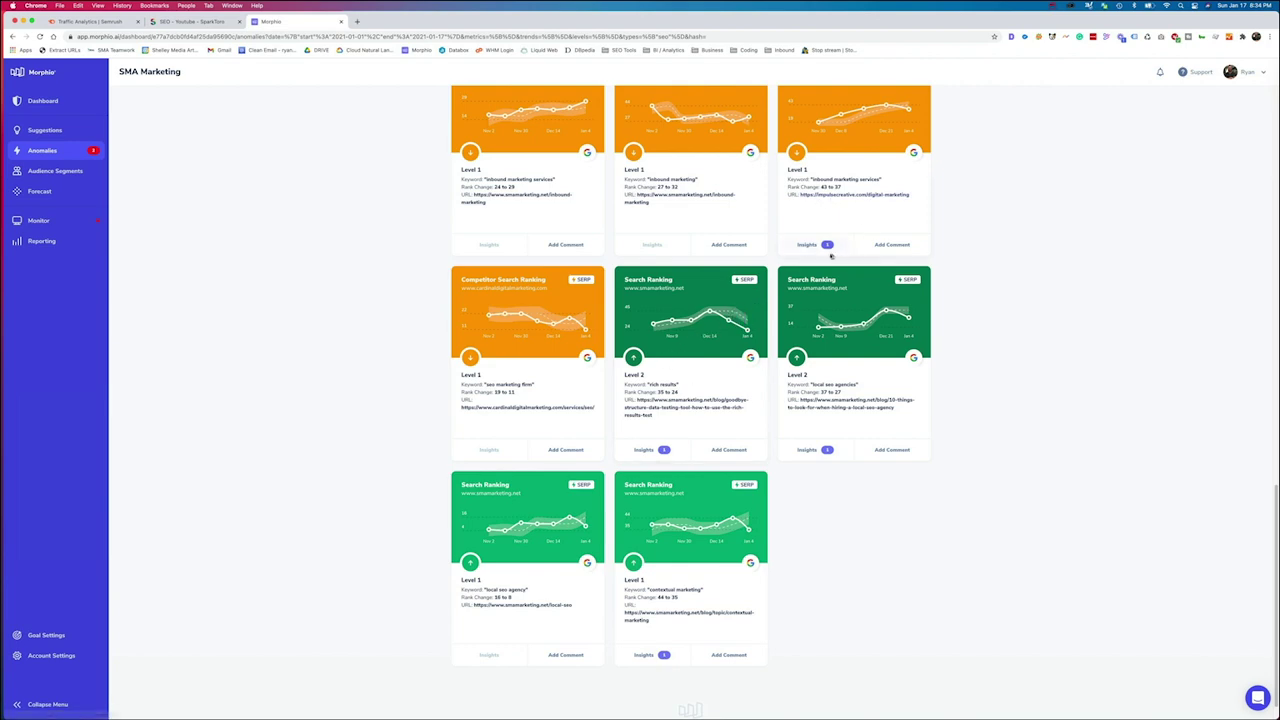
{"action": "left_click", "coordinate": [808, 246]}
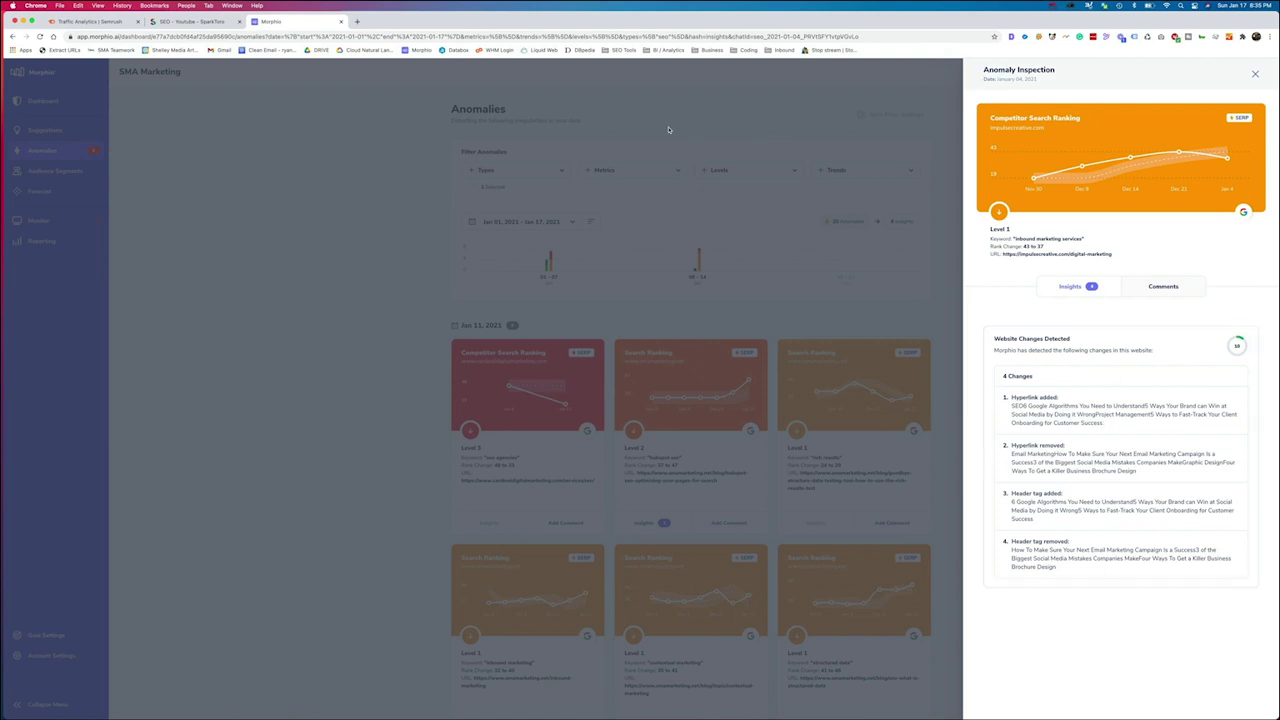
Revisit the Semrush audience overlap report, the SparkToro YouTube channel list and the Morphio anomaly inspection as a recap.
{"action": "left_click", "coordinate": [88, 20]}
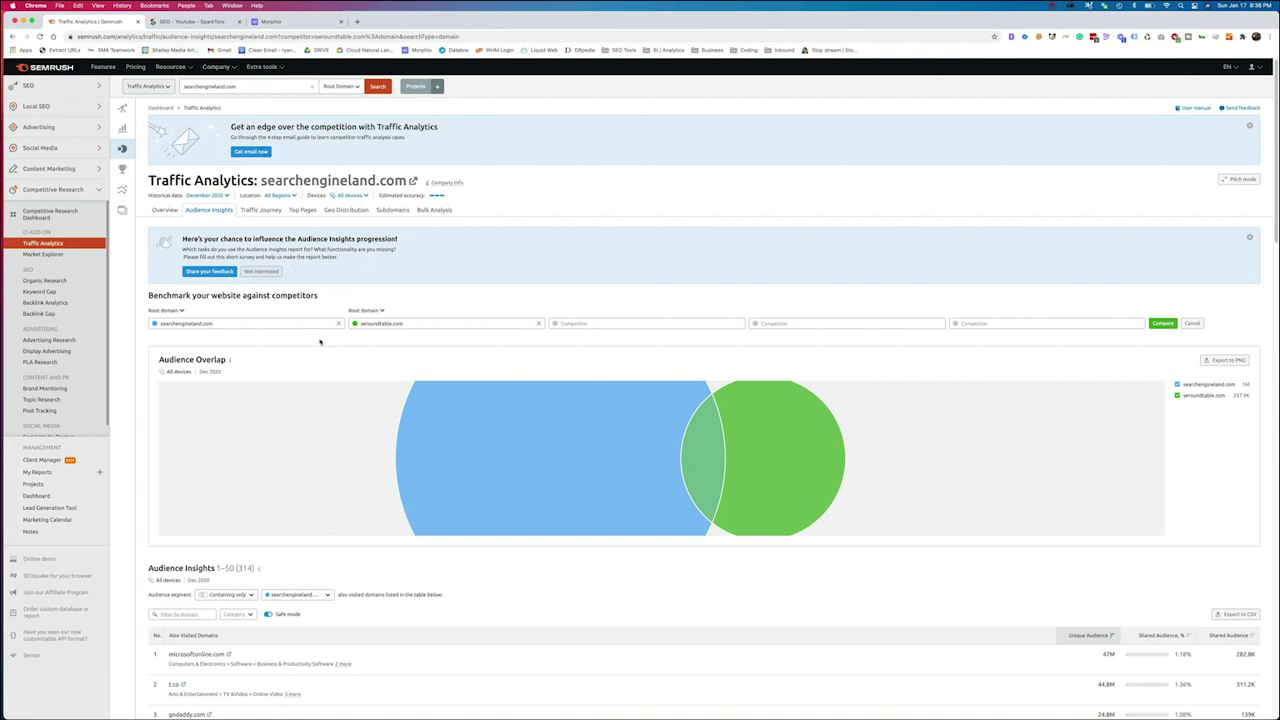
{"action": "left_click", "coordinate": [186, 20]}
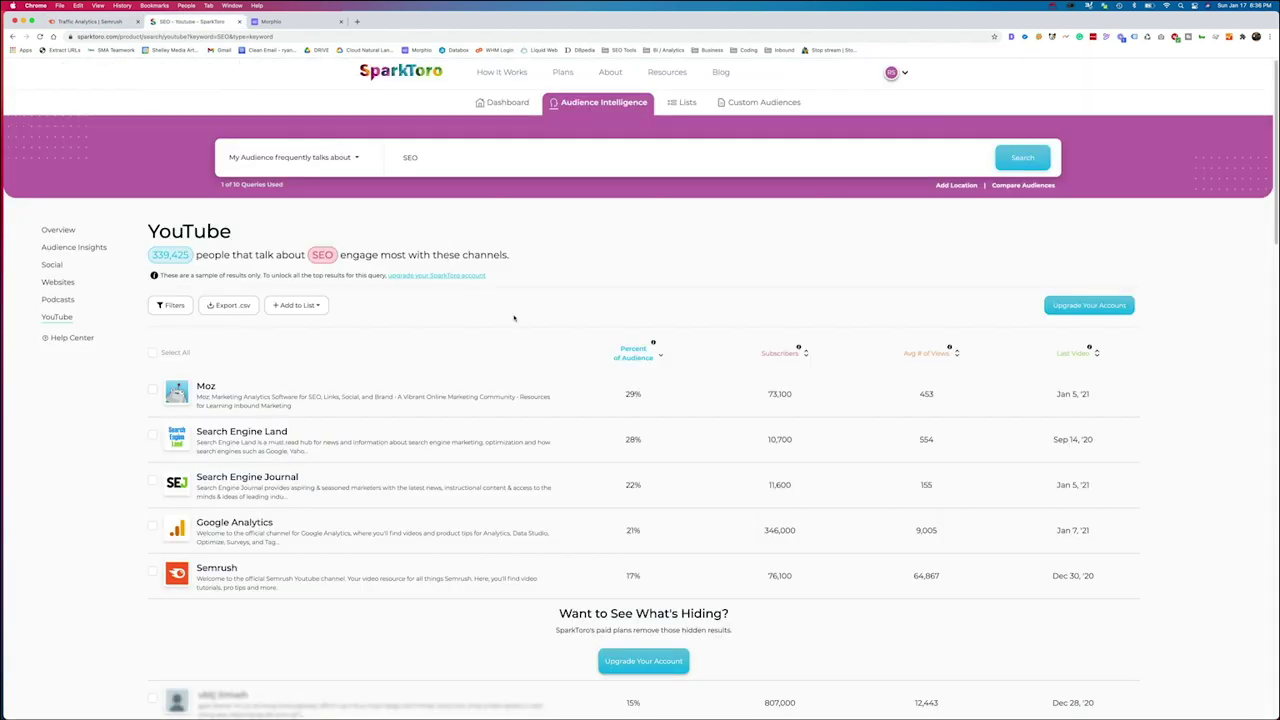
{"action": "scroll", "coordinate": [514, 318], "scroll_direction": "up", "scroll_amount": 1}
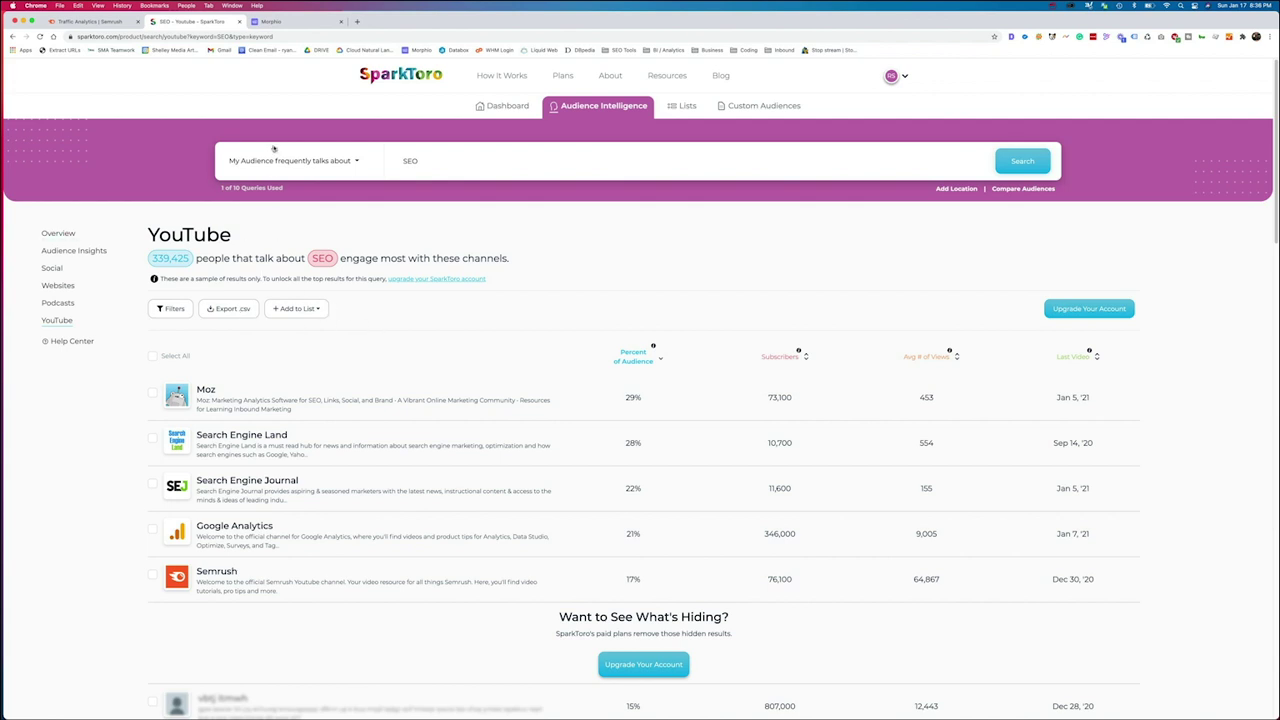
{"action": "left_click", "coordinate": [300, 21]}
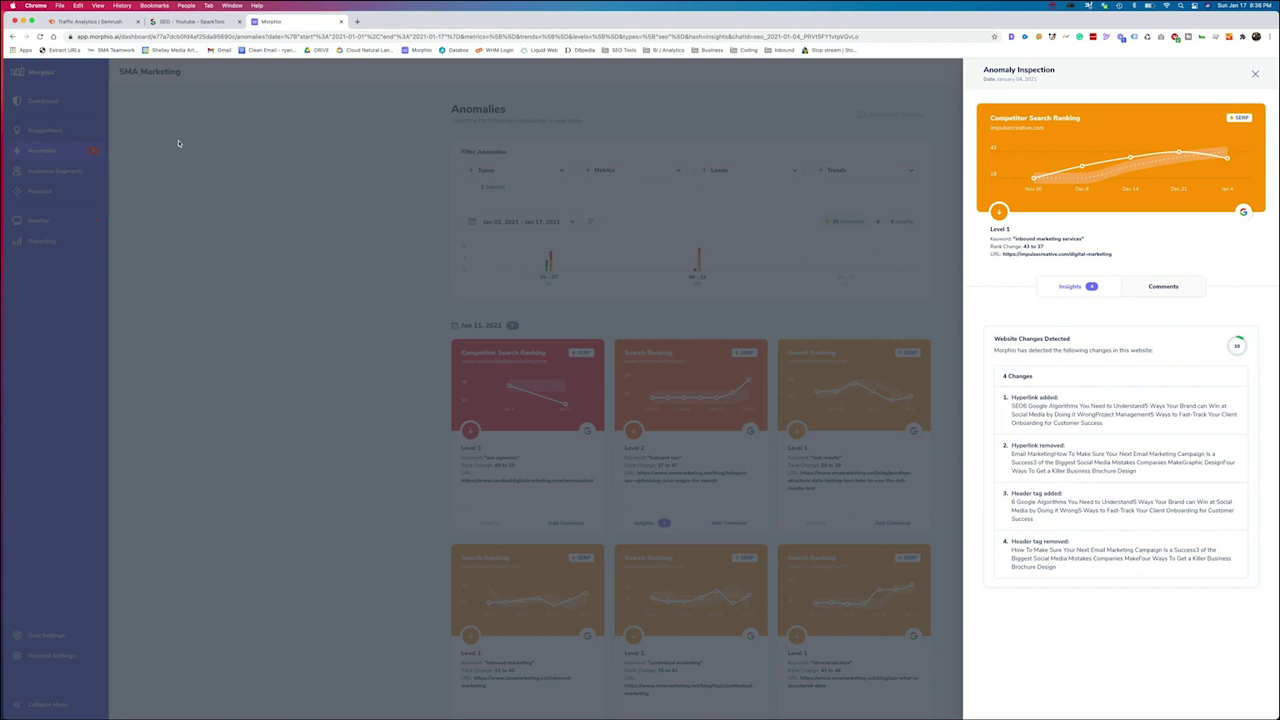
{"action": "left_click", "coordinate": [100, 22]}
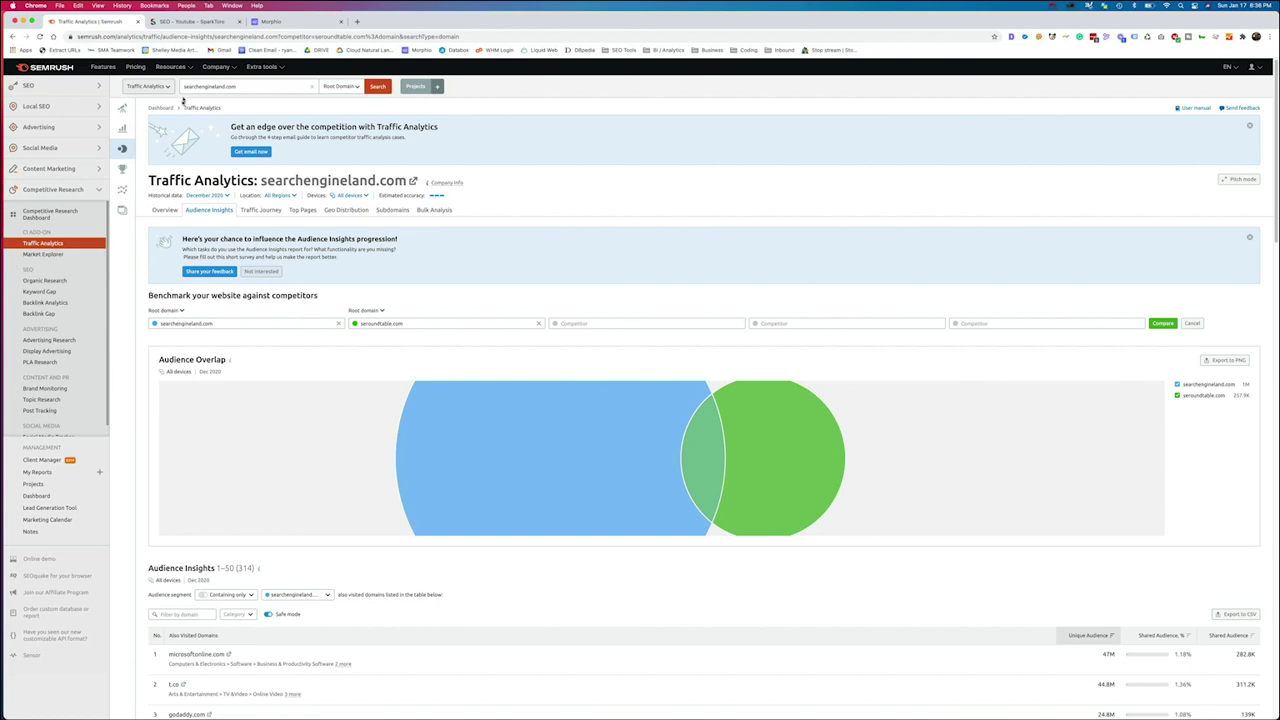
{"action": "left_click", "coordinate": [172, 24]}
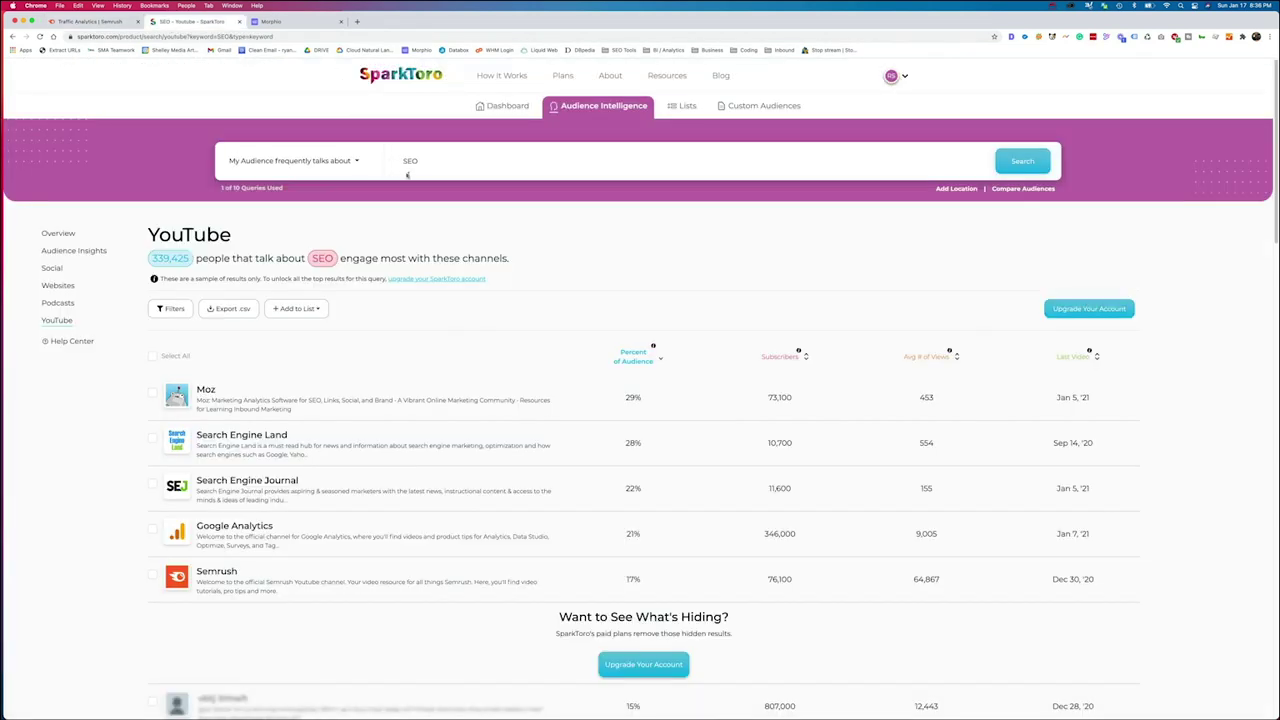
{"action": "left_click", "coordinate": [294, 22]}
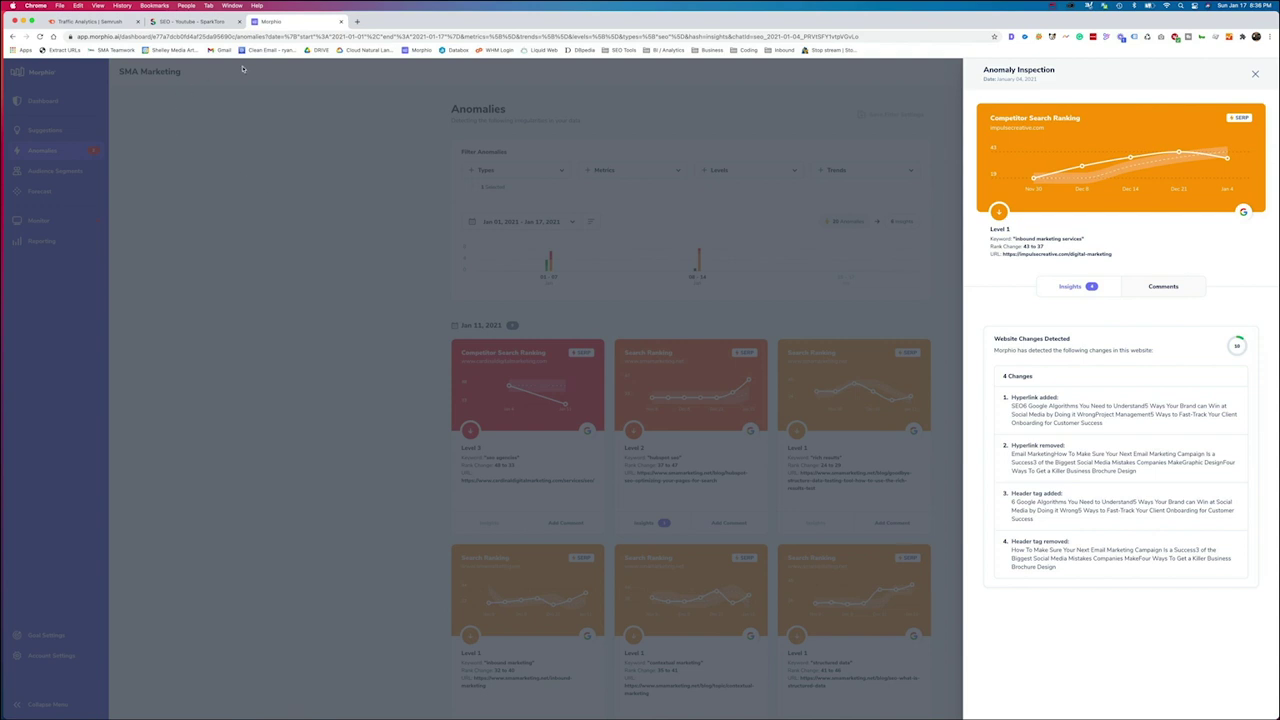
{"action": "left_click", "coordinate": [193, 21]}
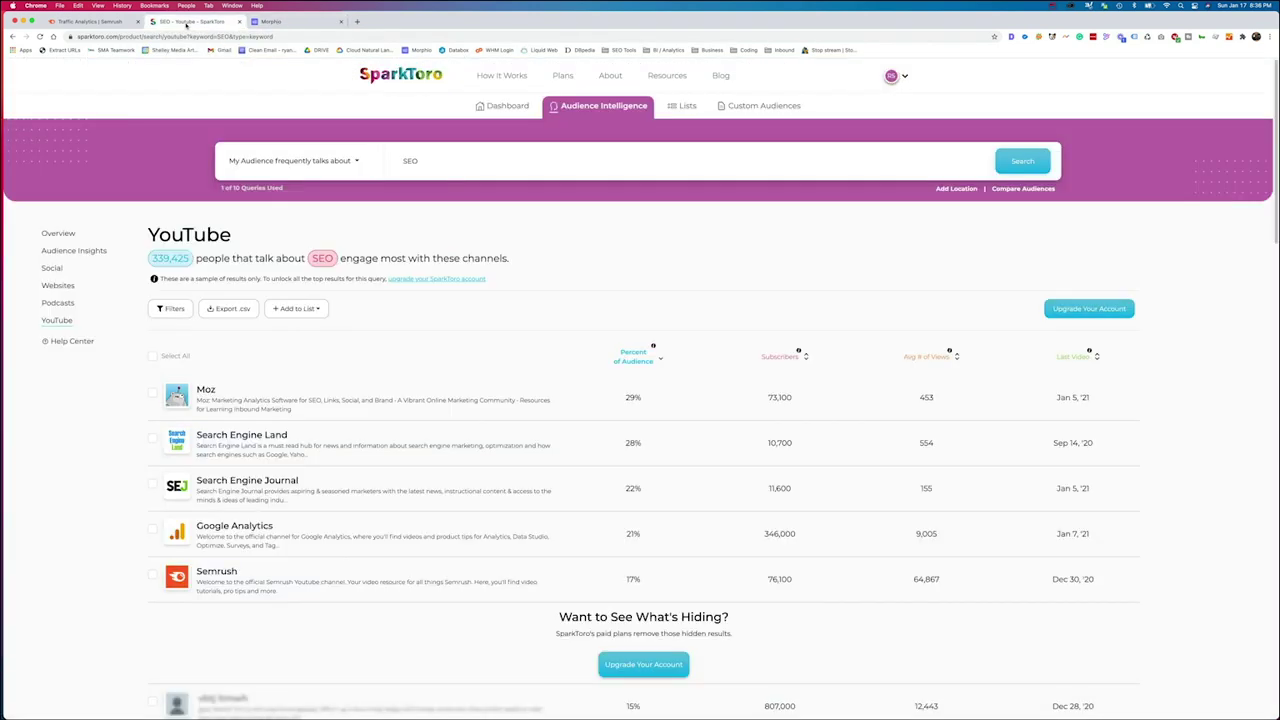
{"action": "left_click", "coordinate": [286, 23]}
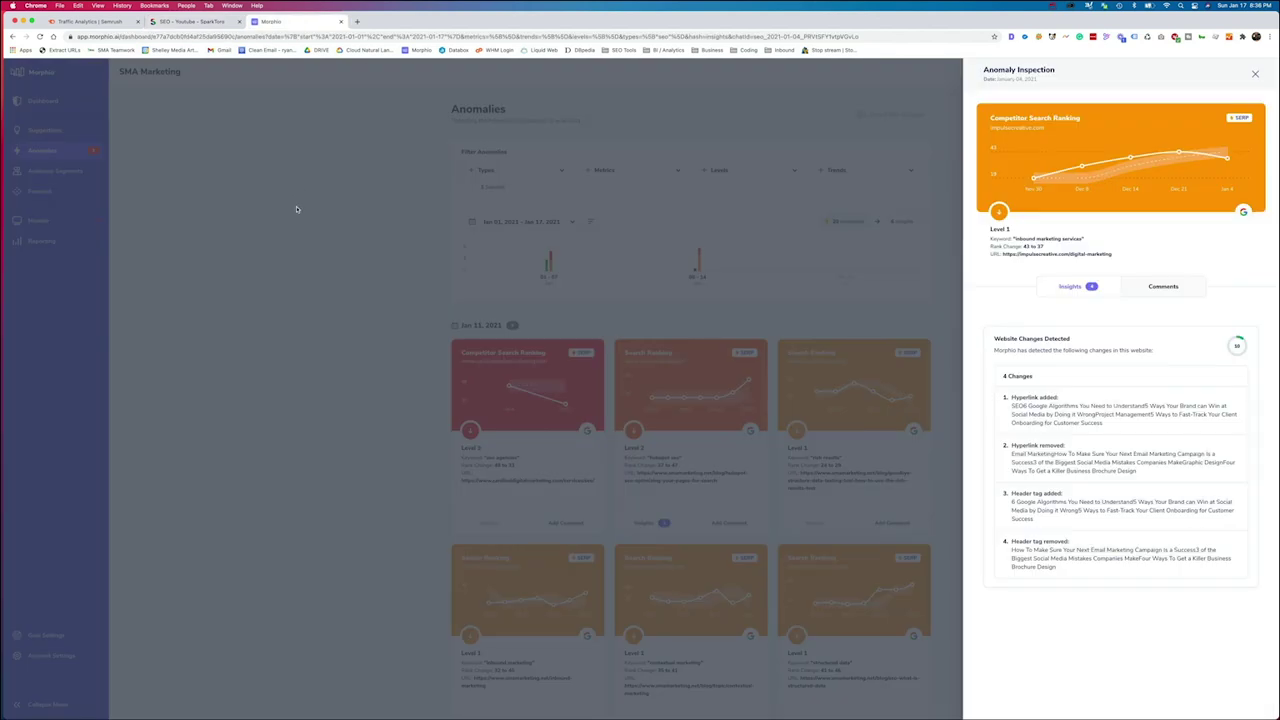